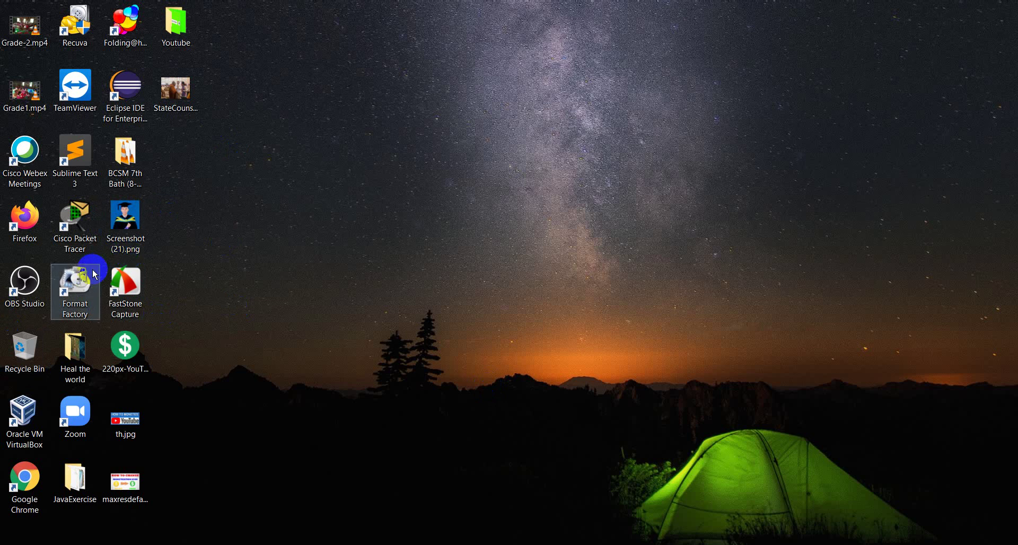
# Select the Google Chrome shortcut on the Windows desktop.
pyautogui.click(32, 480)
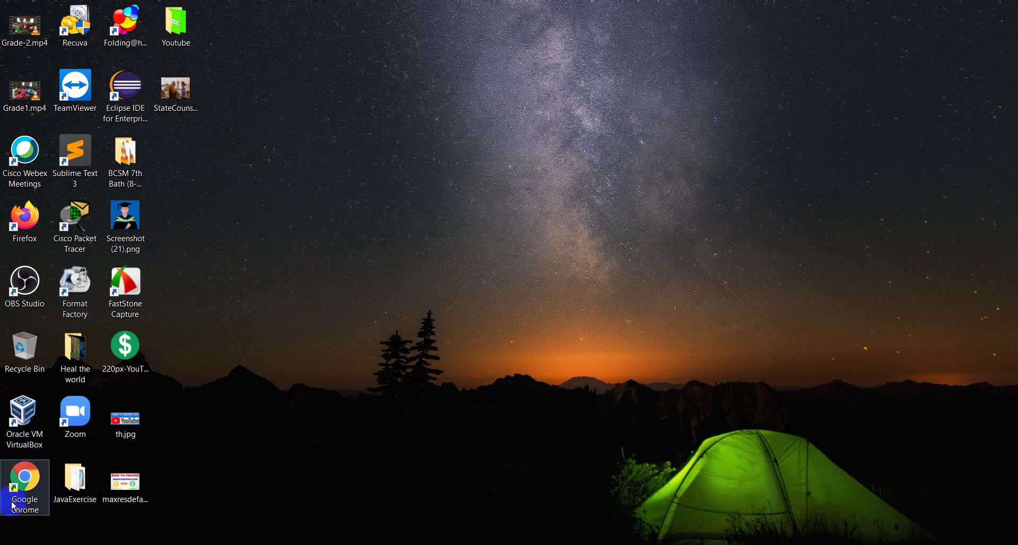
# Launch Chrome and load the YouTube home page from the address bar.
pyautogui.doubleClick(37, 488)
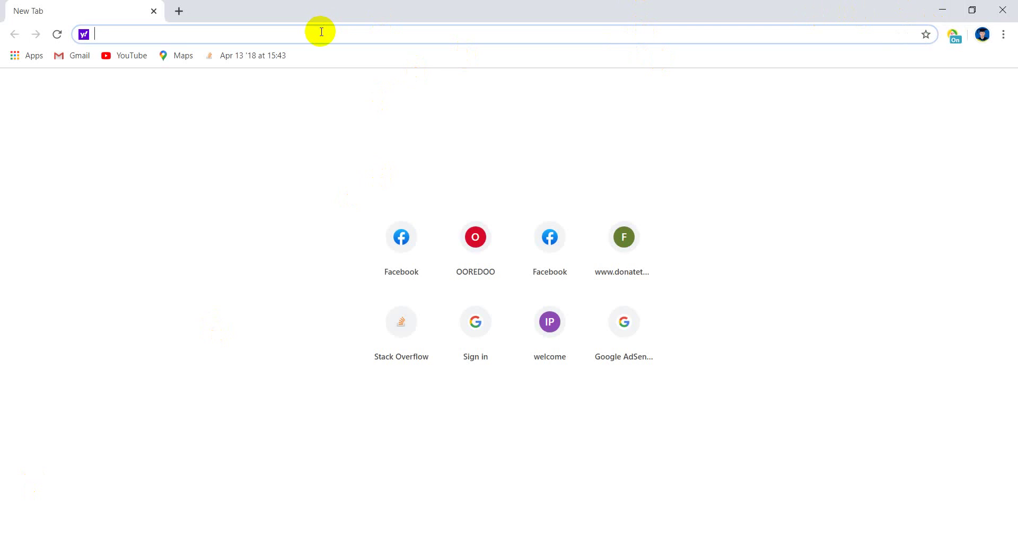
pyautogui.write('you')
pyautogui.press('Return')
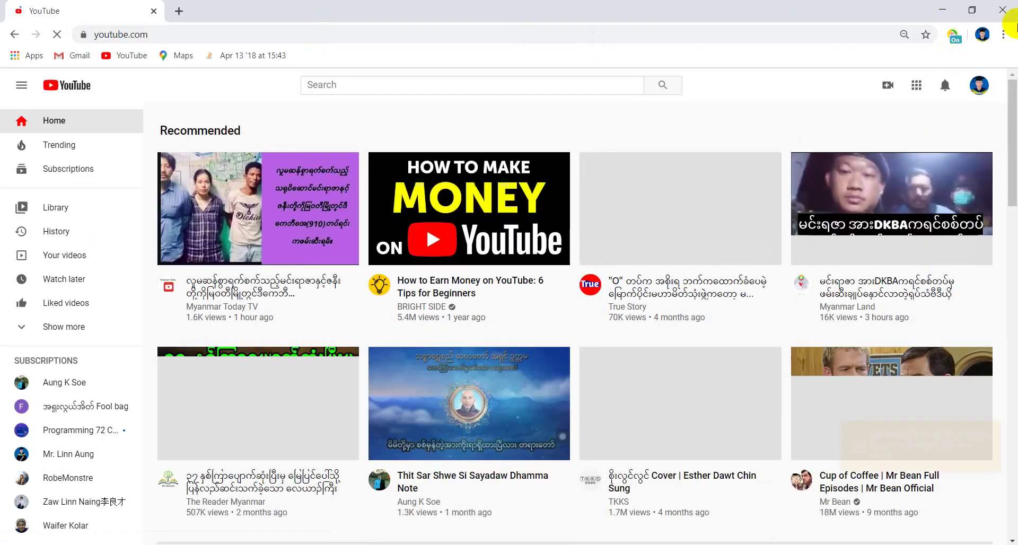
# Switch YouTube to the second channel account.
pyautogui.click(967, 87)
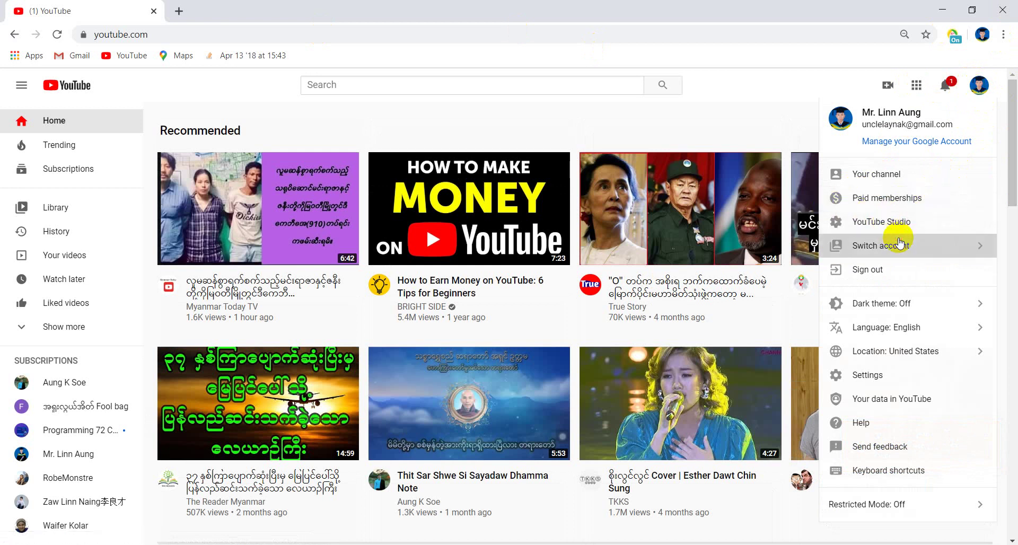
pyautogui.click(950, 245)
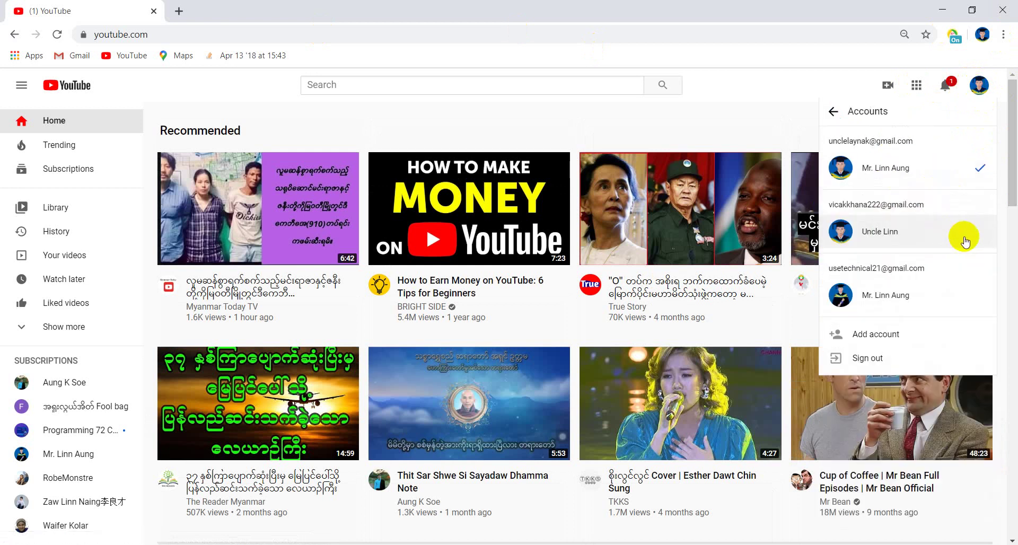
pyautogui.click(882, 231)
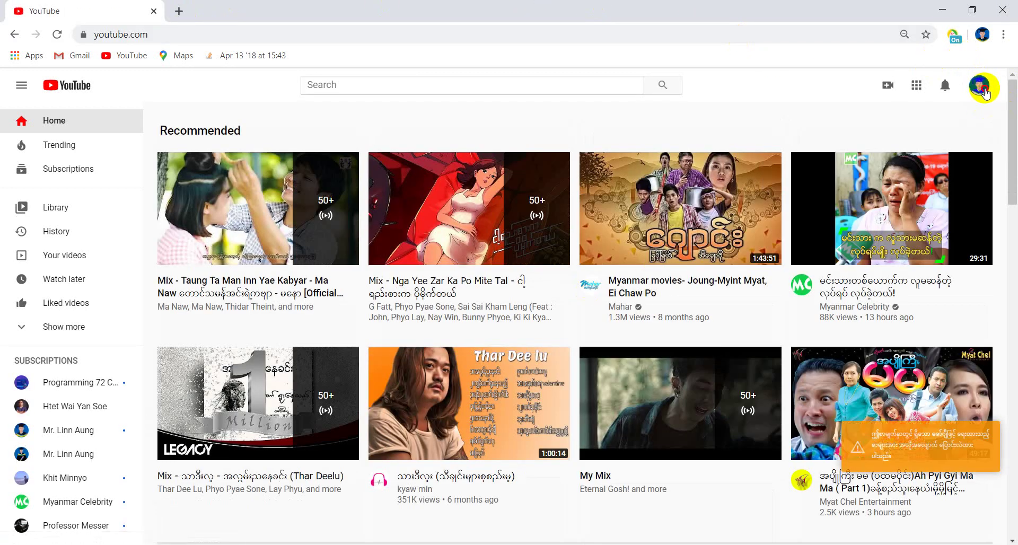
# Go to your own channel page and play, then pause, its second upload.
pyautogui.click(979, 85)
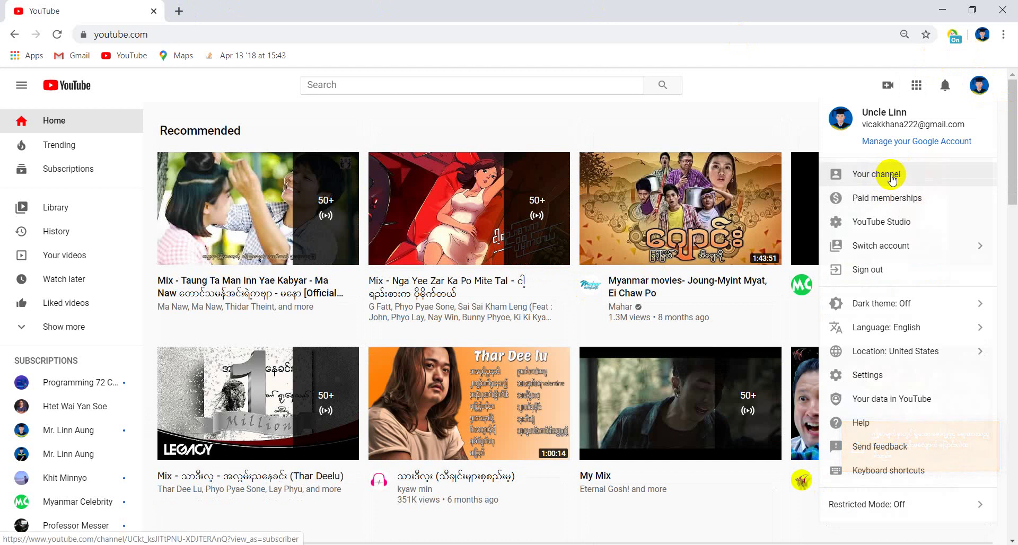
pyautogui.click(893, 179)
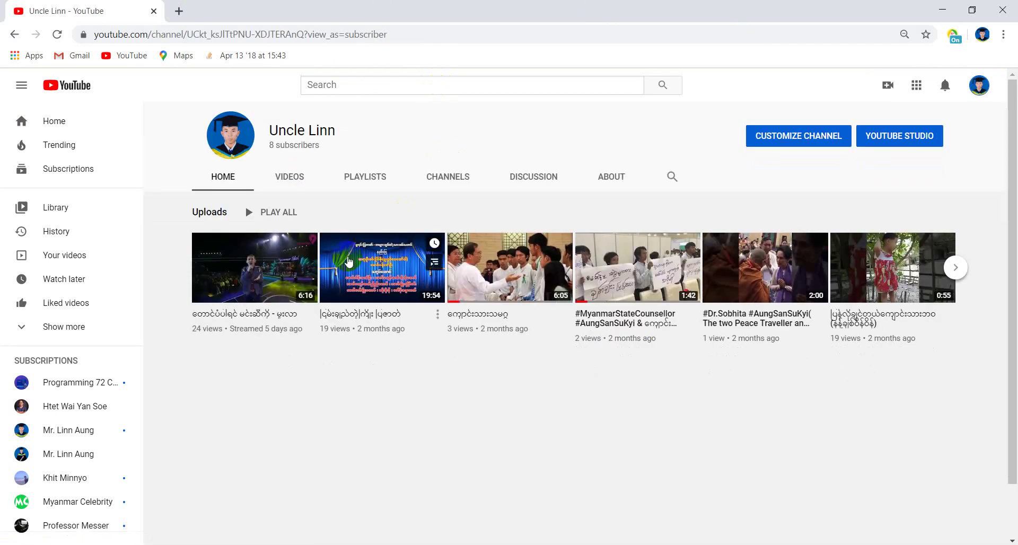
pyautogui.click(348, 265)
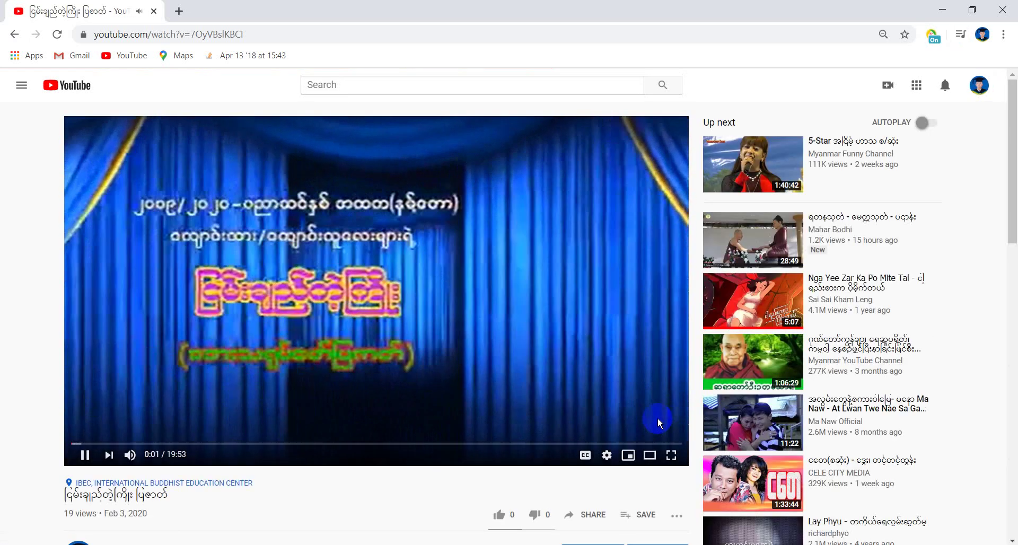
pyautogui.click(551, 380)
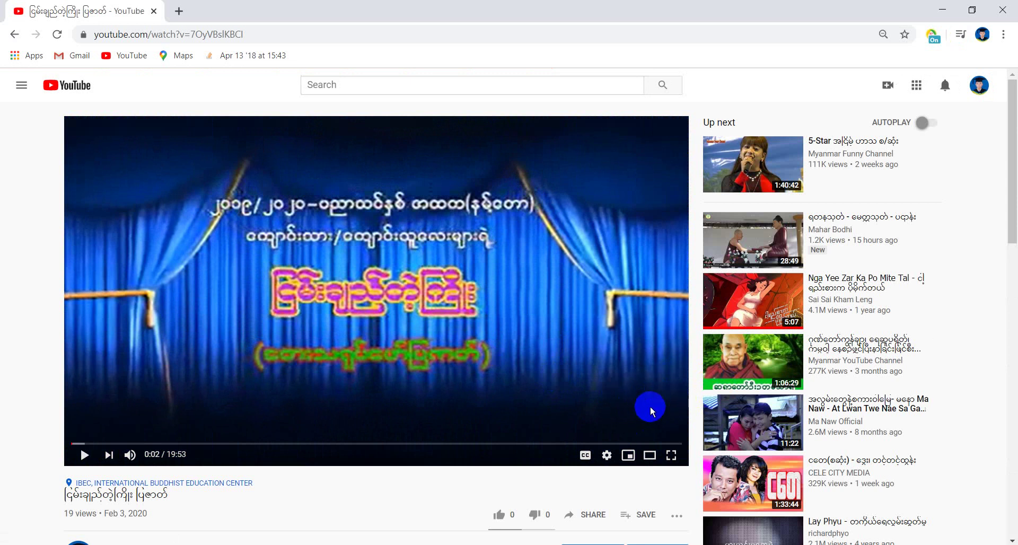
# Return to the channel page and open YouTube Studio for this channel.
pyautogui.click(62, 31)
pyautogui.click(13, 35)
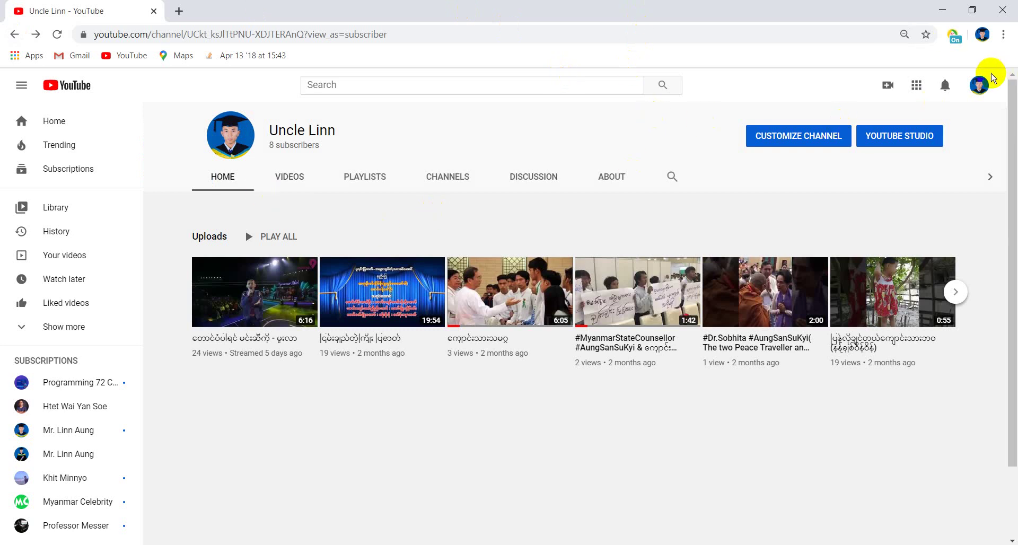
pyautogui.click(981, 85)
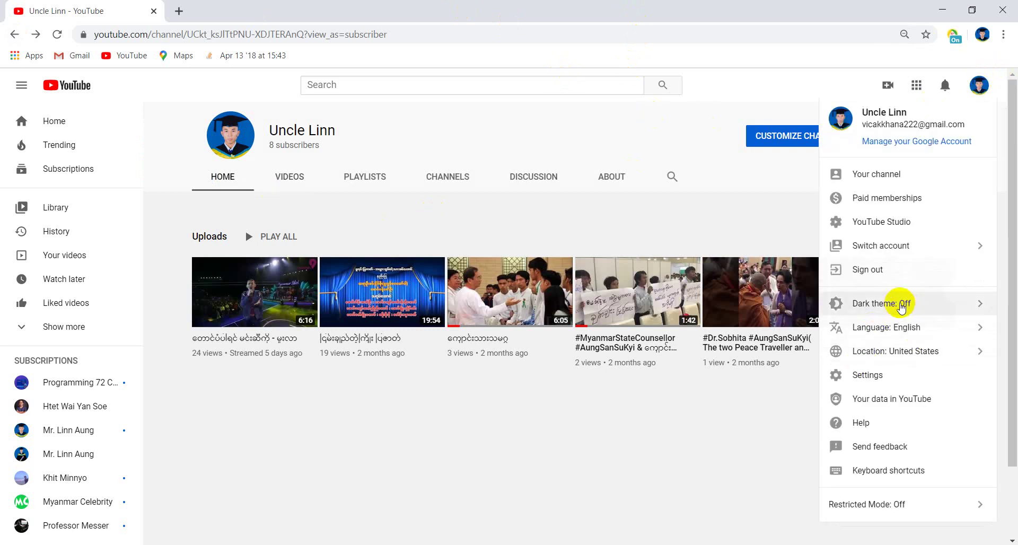
pyautogui.click(897, 222)
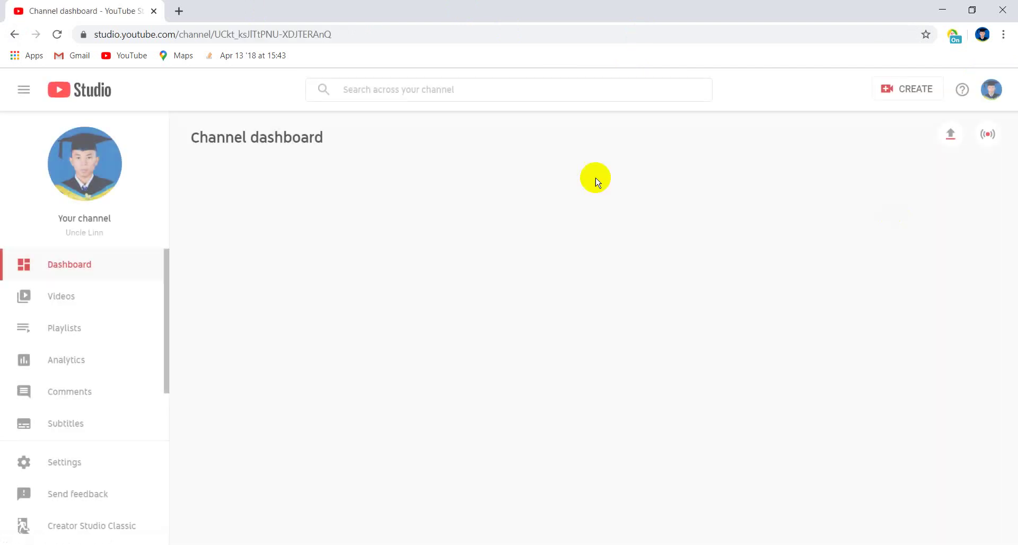
pyautogui.click(322, 285)
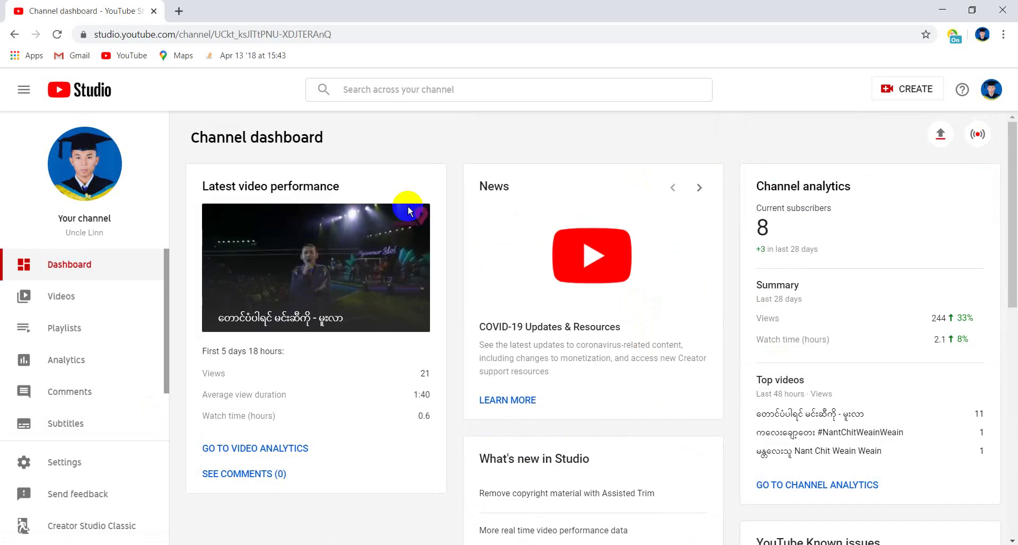
pyautogui.click(580, 272)
pyautogui.scroll(-6, 578, 270)
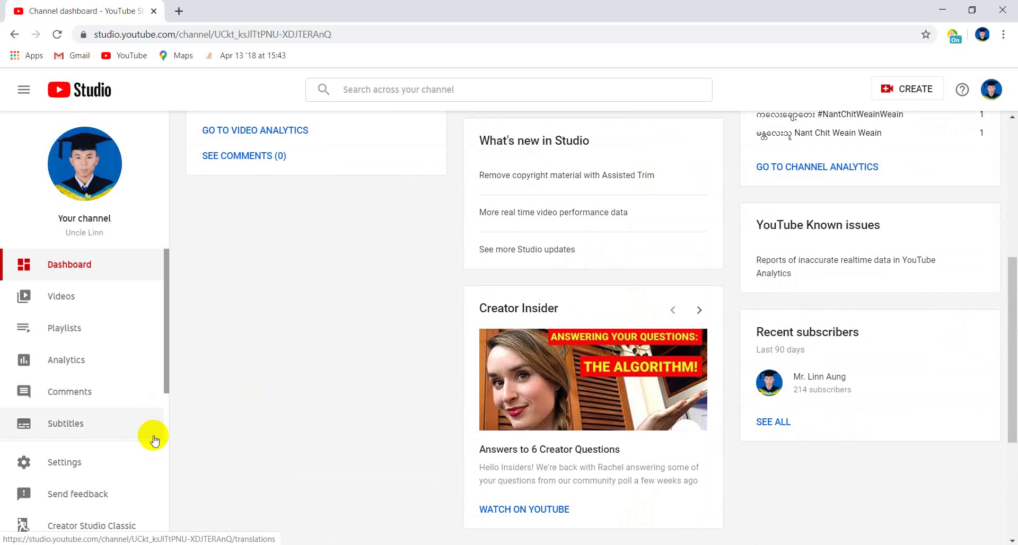
# Open Studio Settings, check the currency list unchanged, and view the Channel tabs: basic info, advanced settings, branding.
pyautogui.click(39, 466)
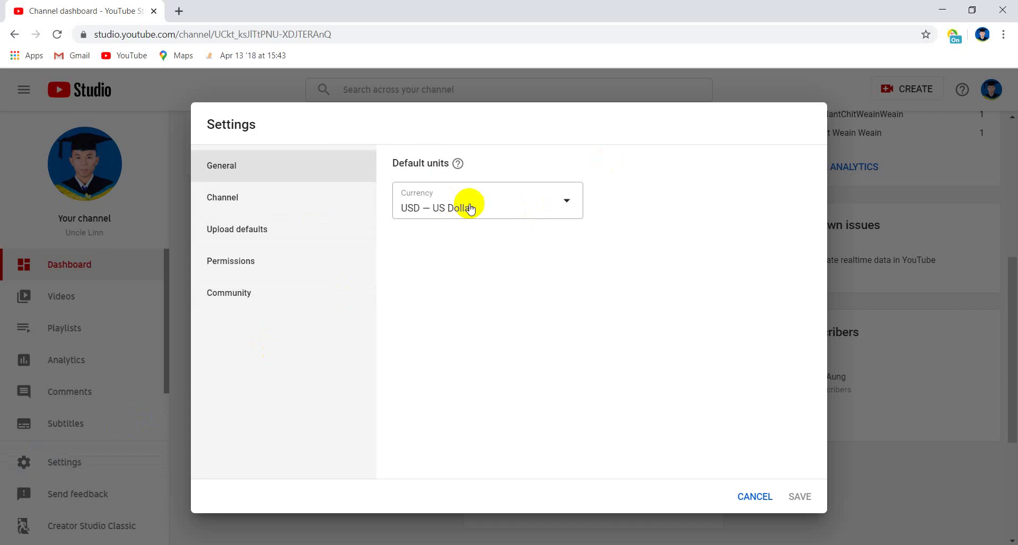
pyautogui.click(549, 213)
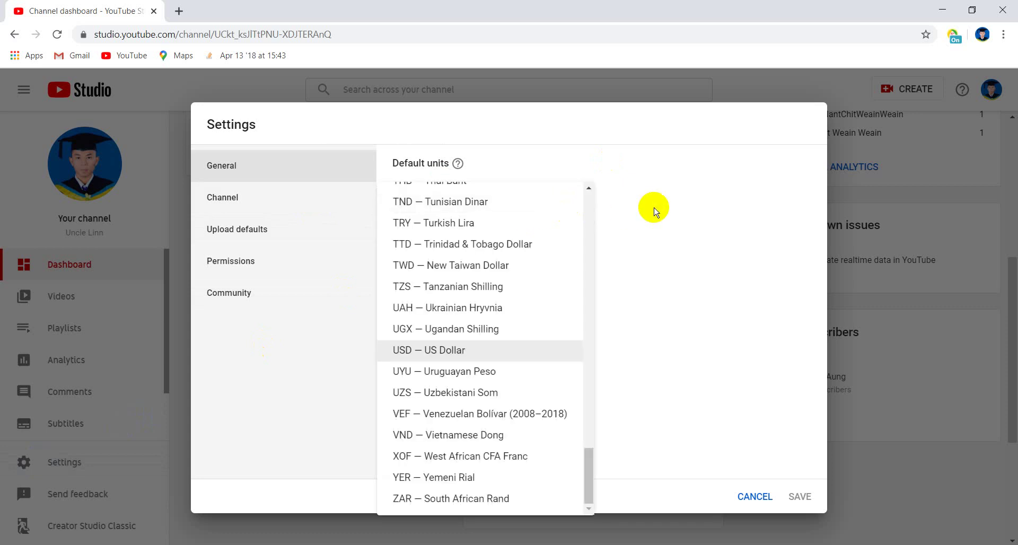
pyautogui.click(654, 209)
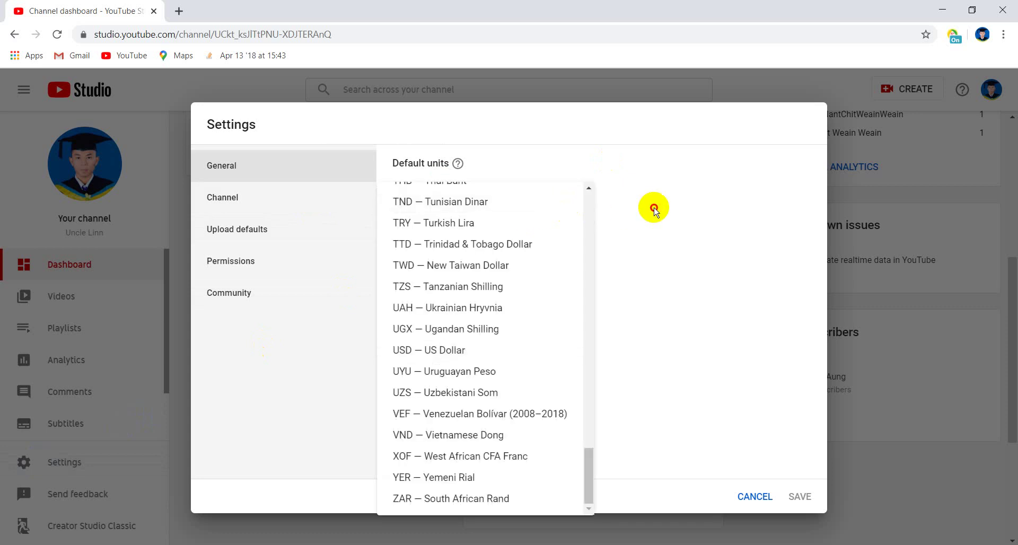
pyautogui.click(260, 205)
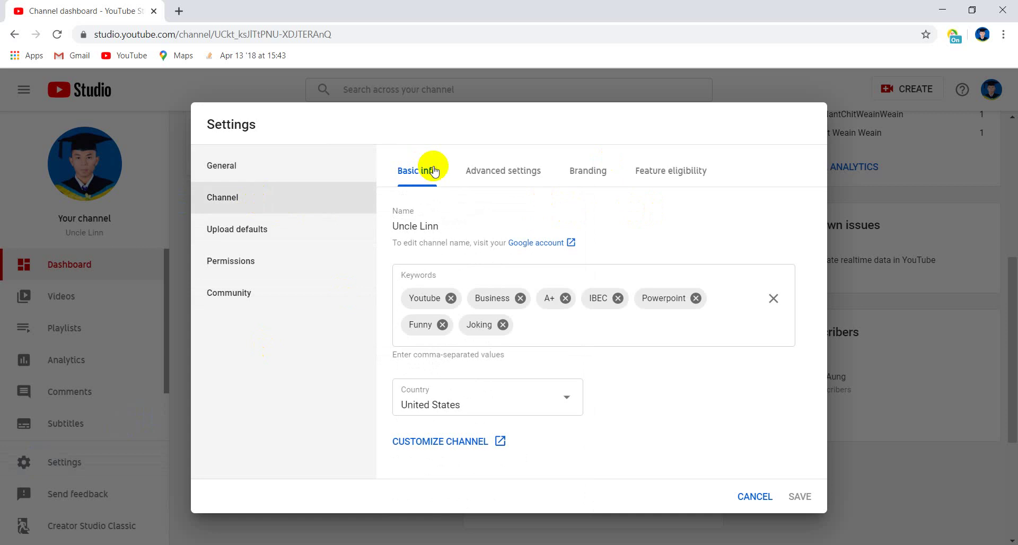
pyautogui.click(500, 174)
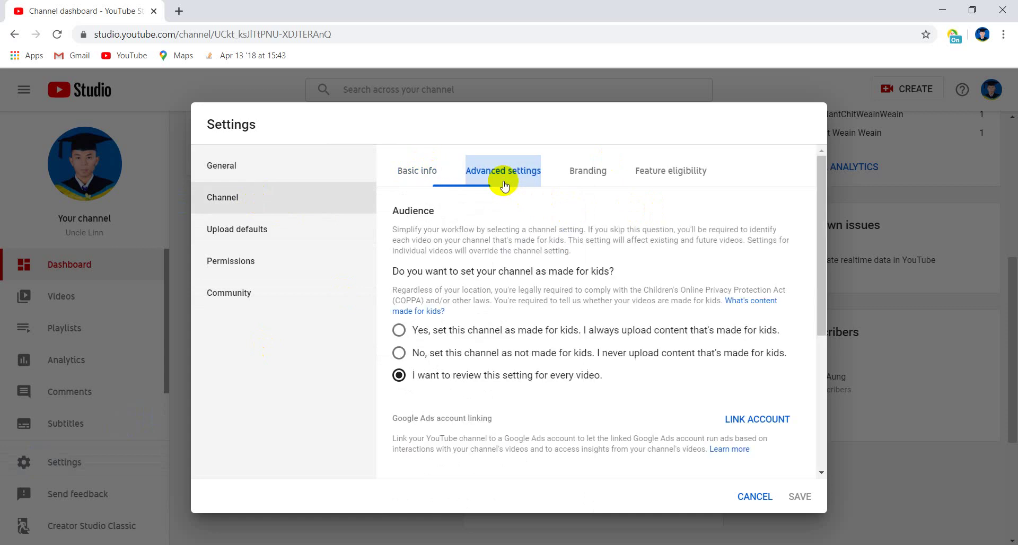
pyautogui.click(609, 179)
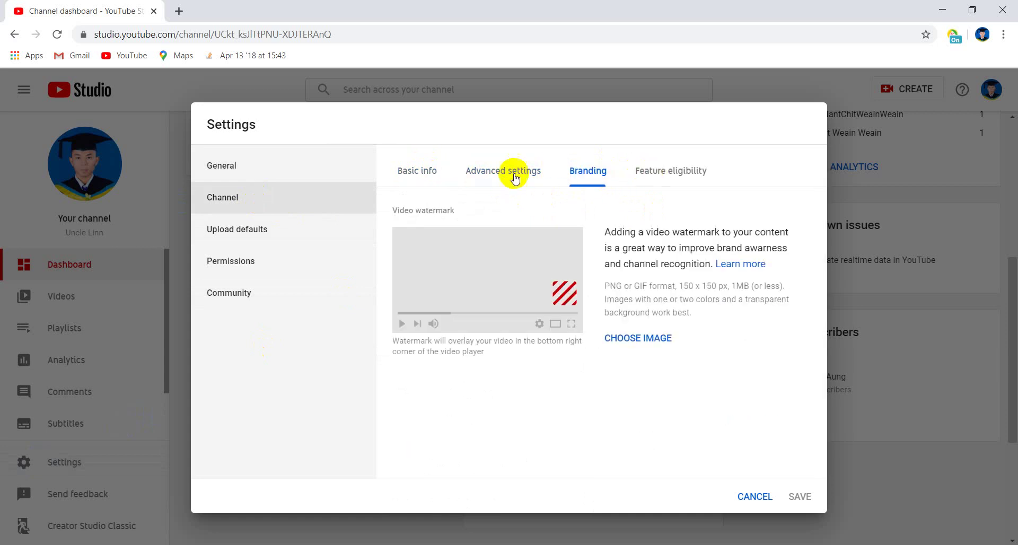
pyautogui.click(410, 177)
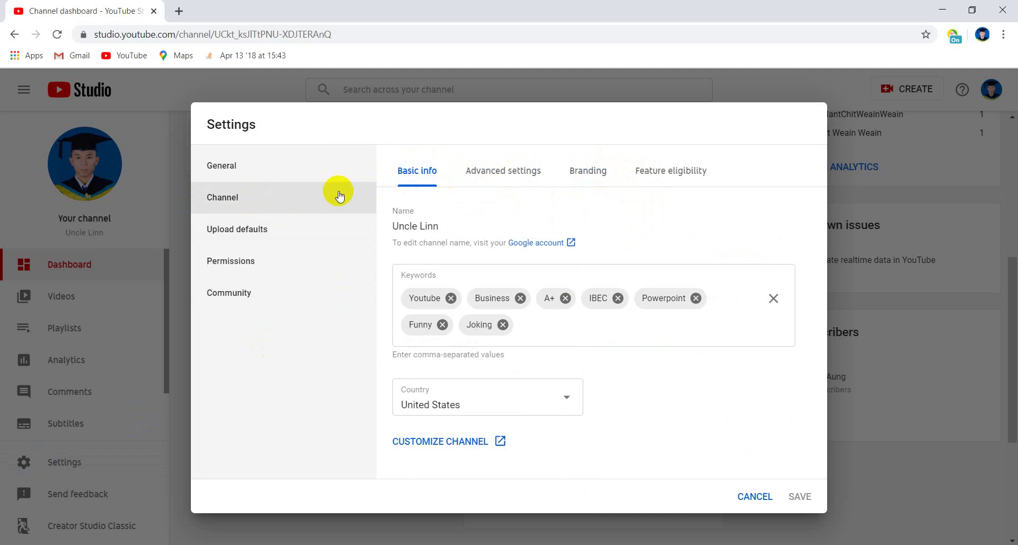
# View the Community, Upload defaults and Permissions sections in turn.
pyautogui.click(277, 285)
pyautogui.click(282, 243)
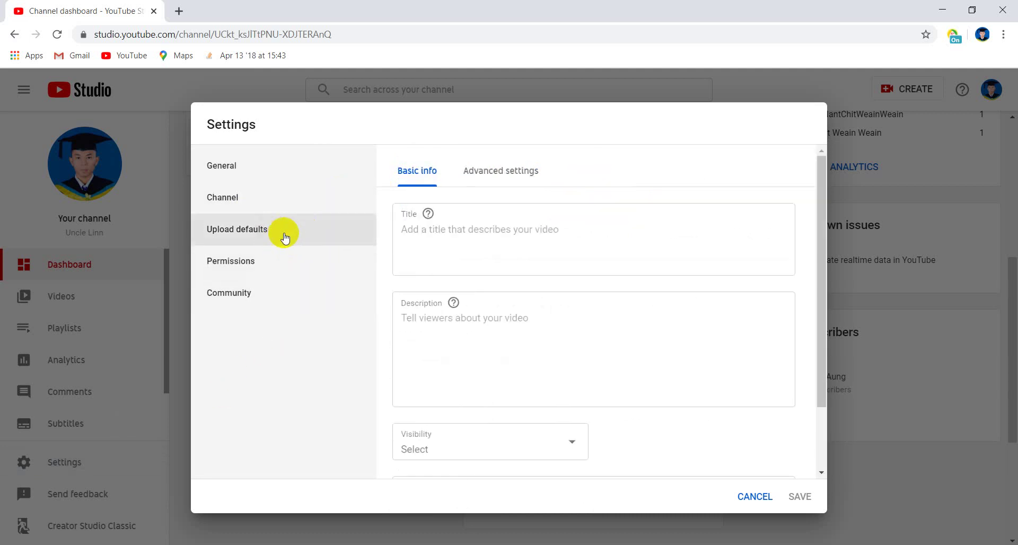
pyautogui.click(260, 269)
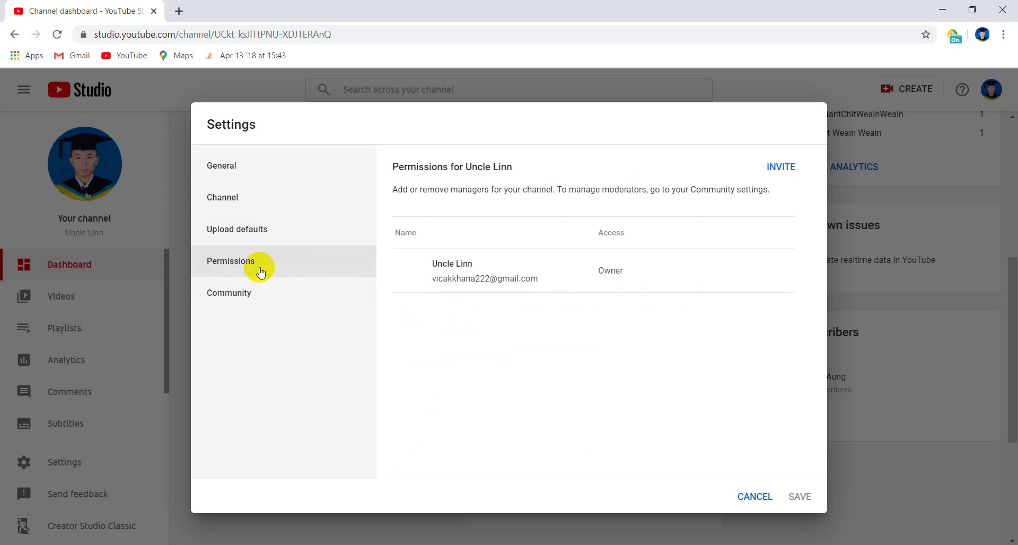
# Review the channel's Keywords field, then view the Advanced settings audience options.
pyautogui.click(261, 204)
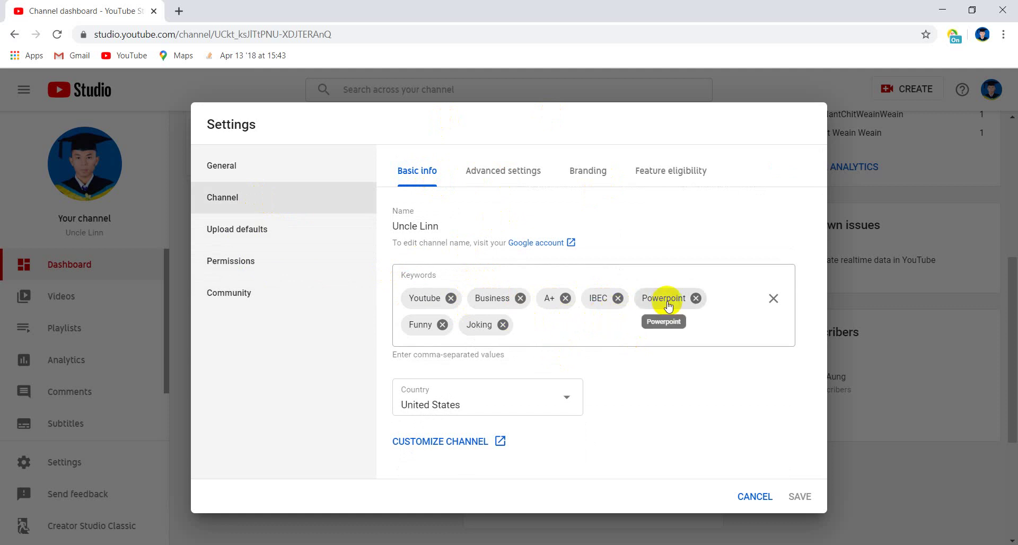
pyautogui.click(542, 331)
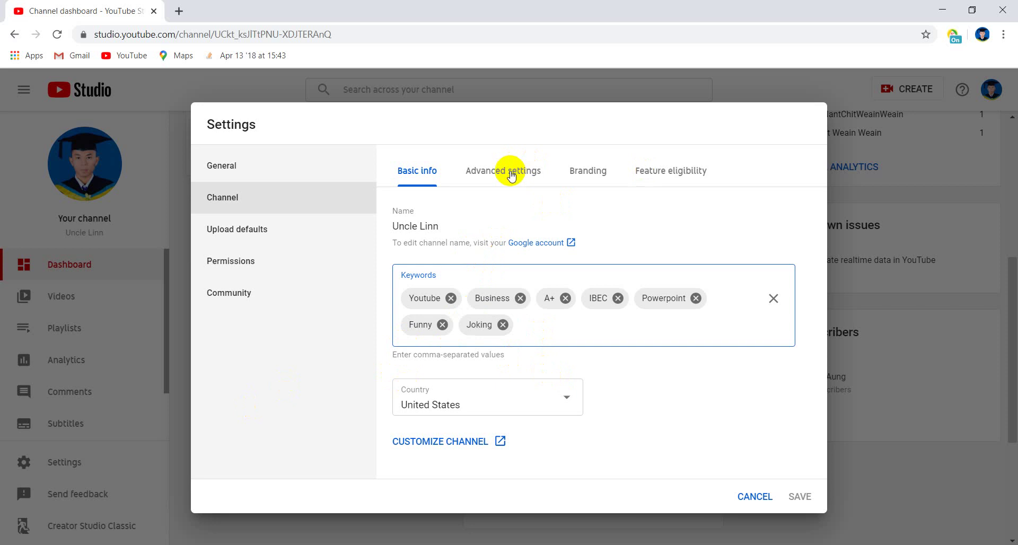
pyautogui.click(512, 176)
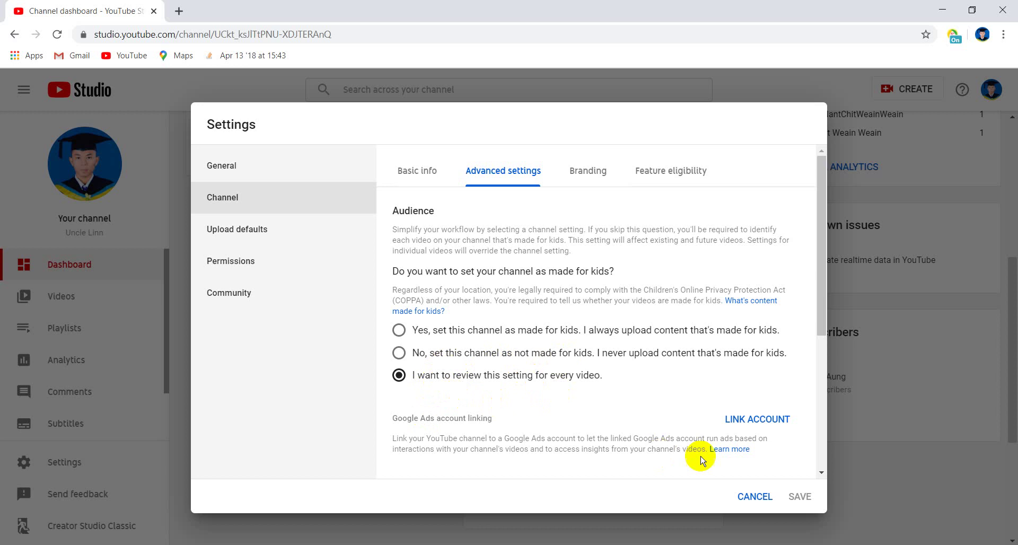
# Scroll through the advanced settings, then bring up the Branding video watermark options.
pyautogui.scroll(-2, 702, 459)
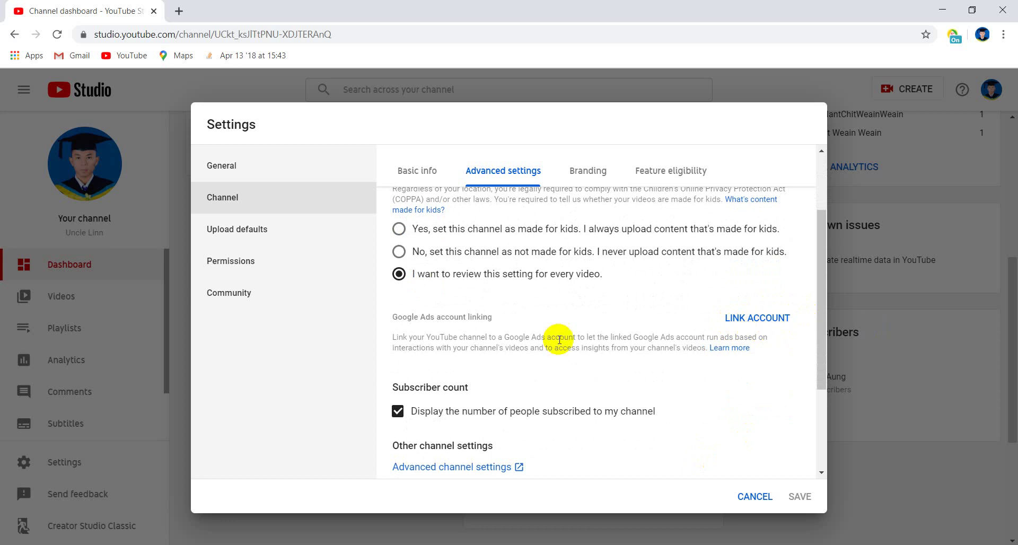
pyautogui.scroll(-3, 557, 339)
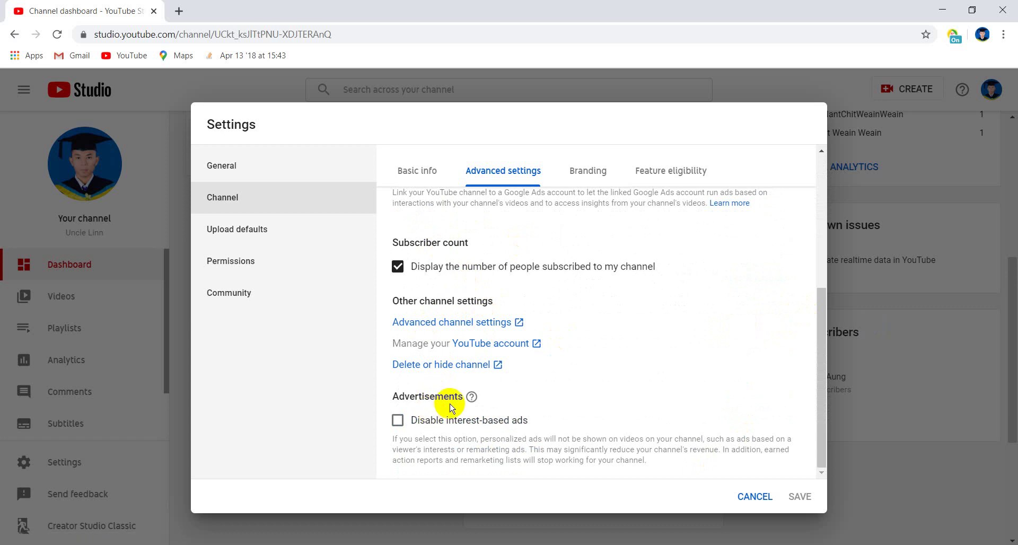
pyautogui.scroll(2, 450, 408)
pyautogui.scroll(3, 448, 402)
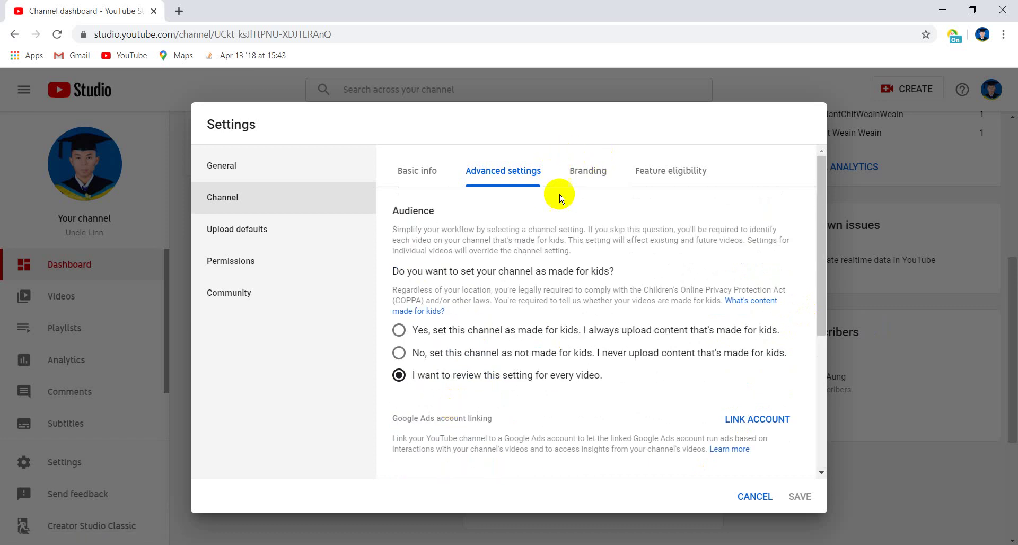
pyautogui.click(573, 179)
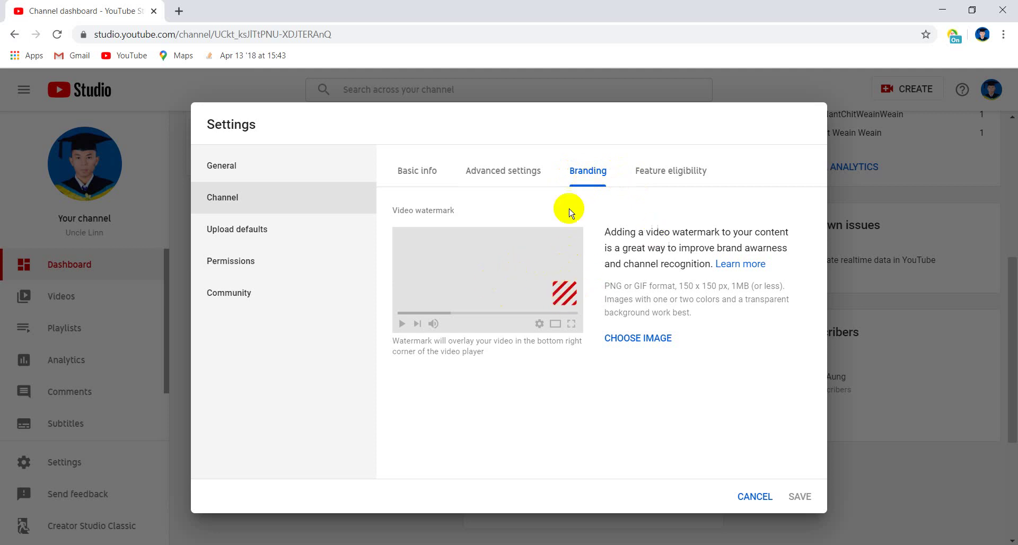
# Minimize Chrome and launch Firefox from the desktop, relaunching it once.
pyautogui.click(934, 6)
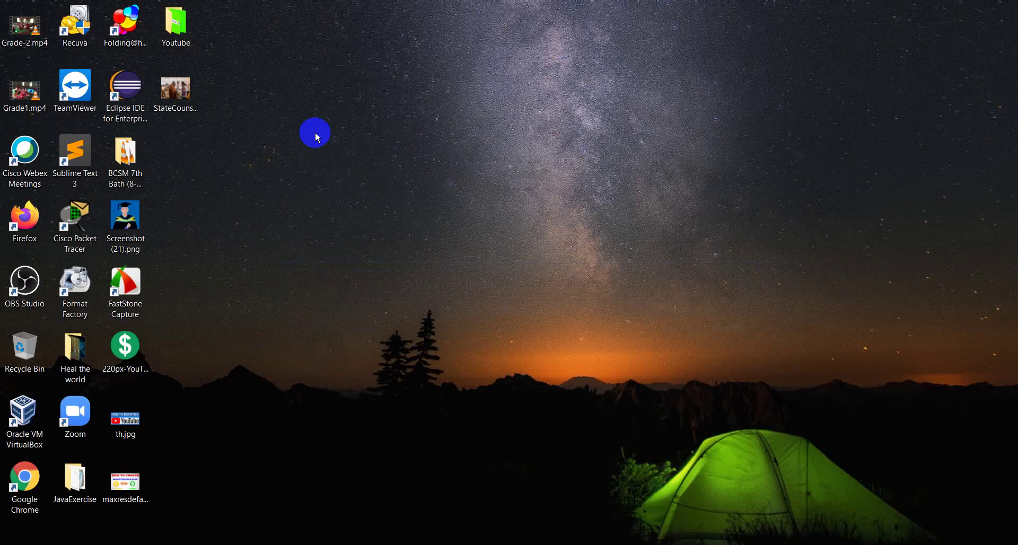
pyautogui.doubleClick(26, 232)
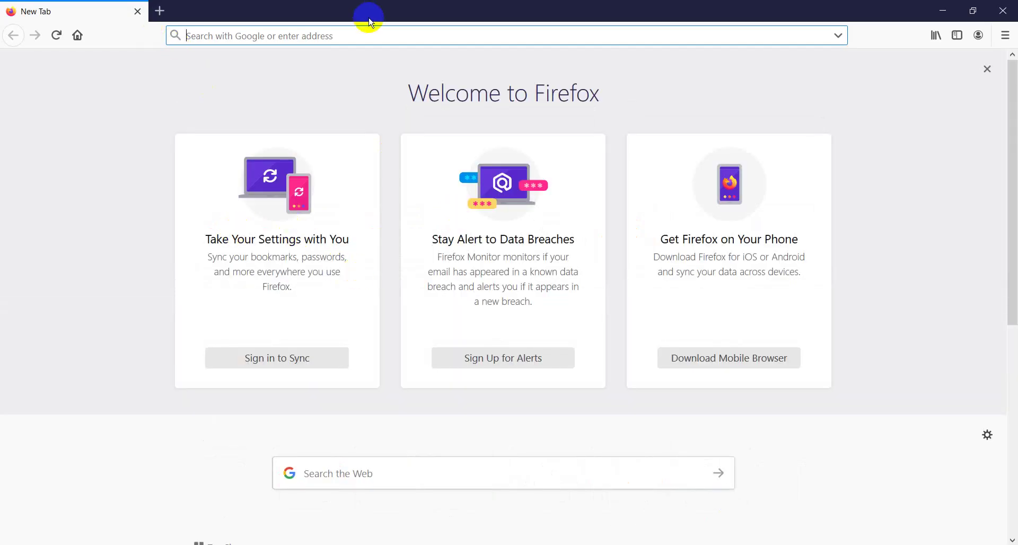
pyautogui.click(1005, 10)
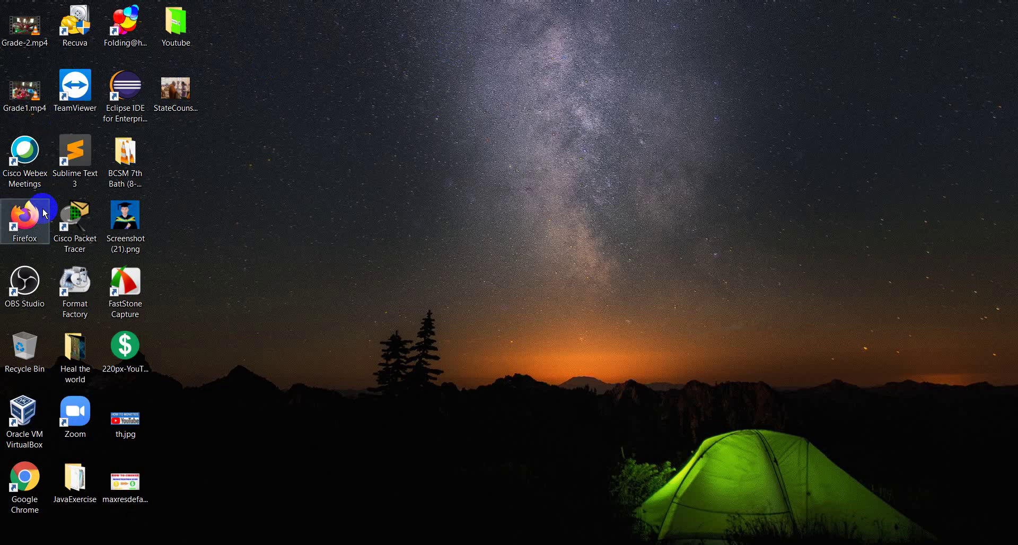
pyautogui.doubleClick(42, 214)
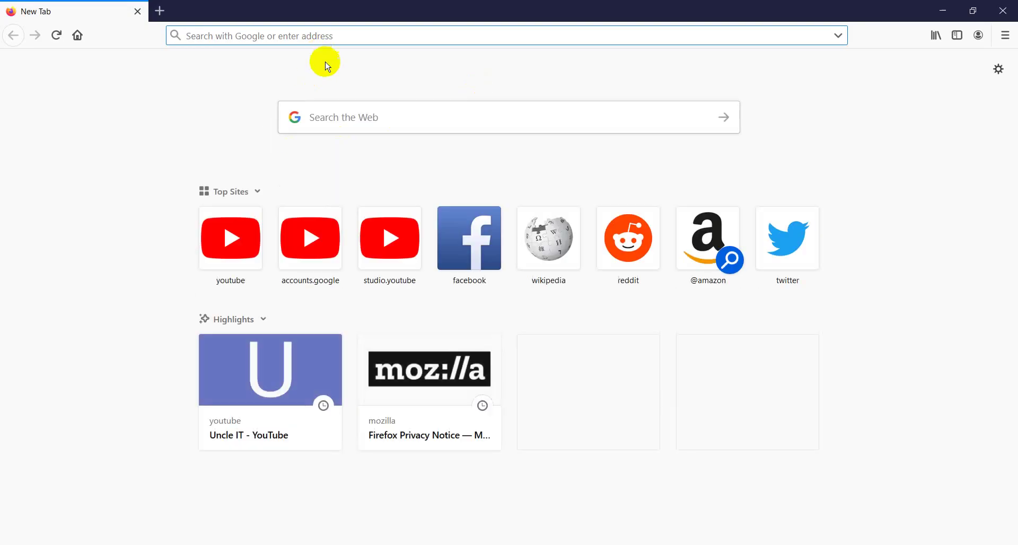
pyautogui.click(313, 233)
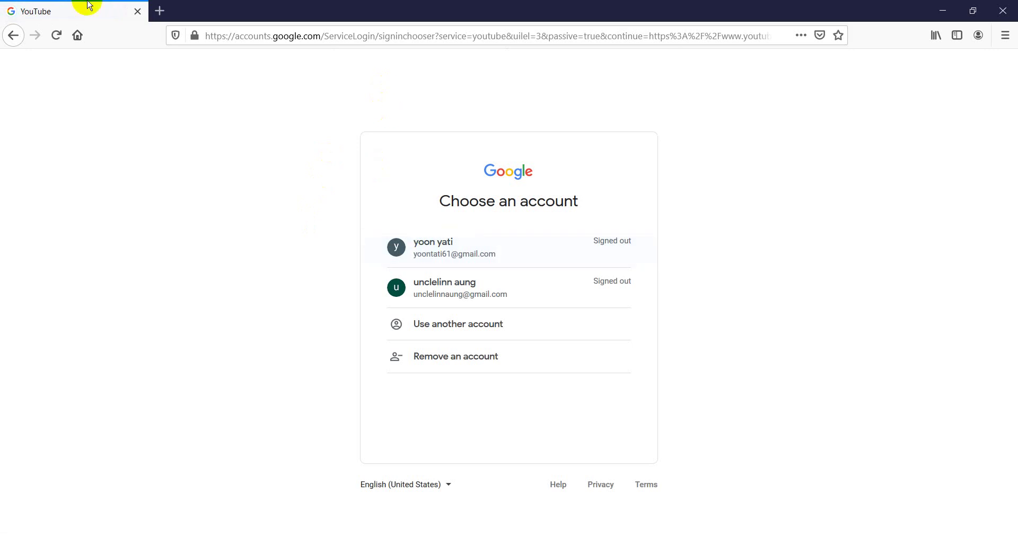
# Load youtube.com in a new Firefox tab and close the Google sign-in tab.
pyautogui.click(159, 21)
pyautogui.write('youtube.com/')
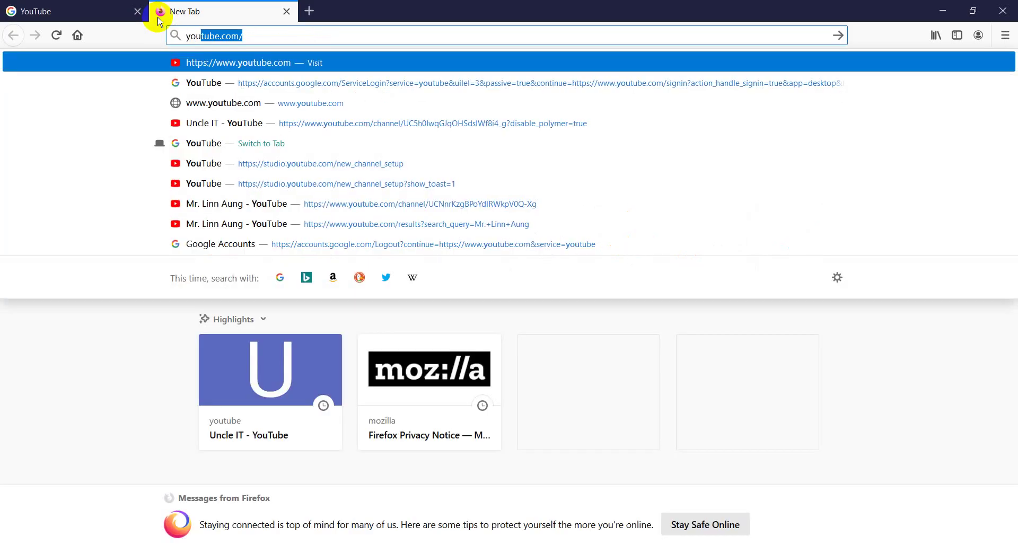
pyautogui.press('Return')
pyautogui.click(138, 11)
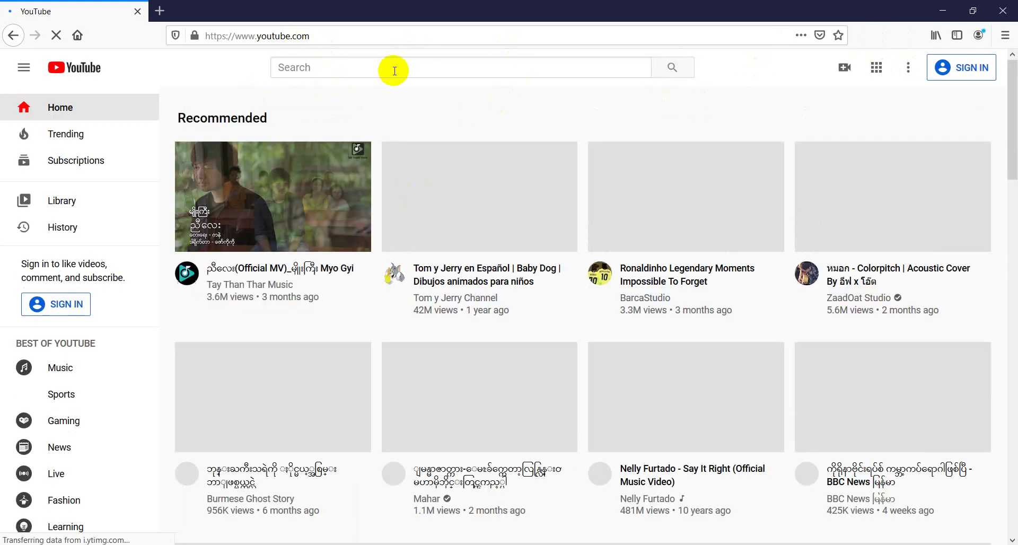
# Search YouTube for the channel owner's name.
pyautogui.click(392, 68)
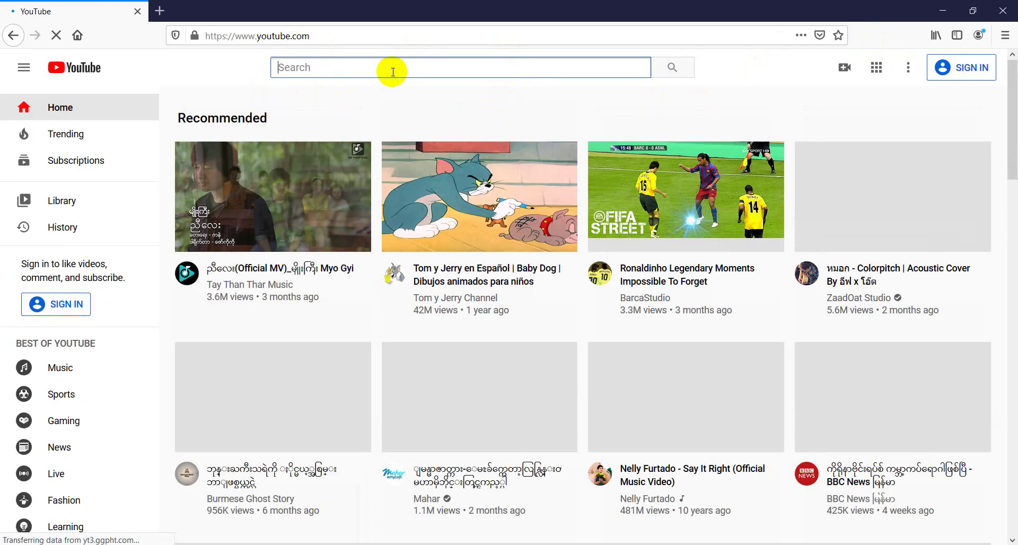
pyautogui.write('Mr. Linn')
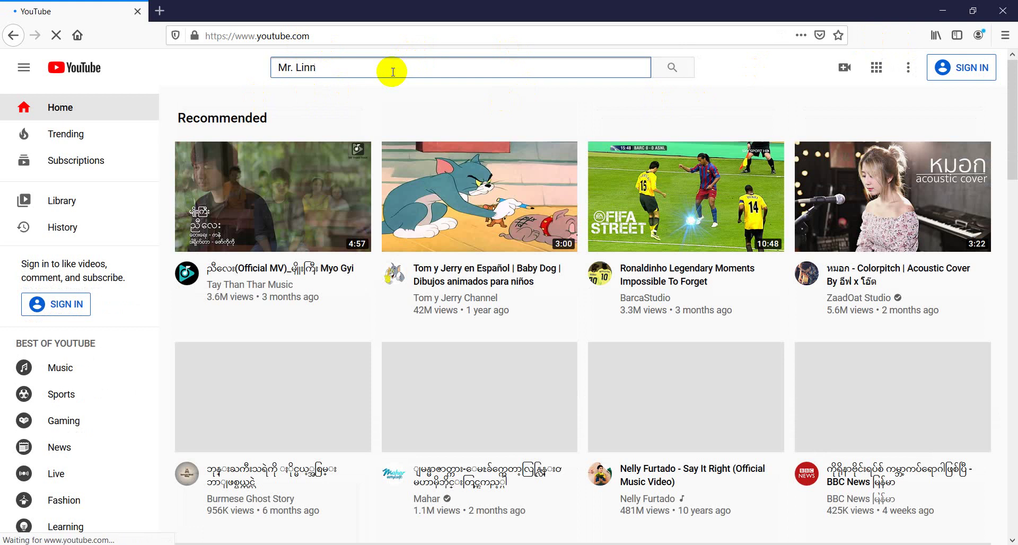
pyautogui.write(' Aung')
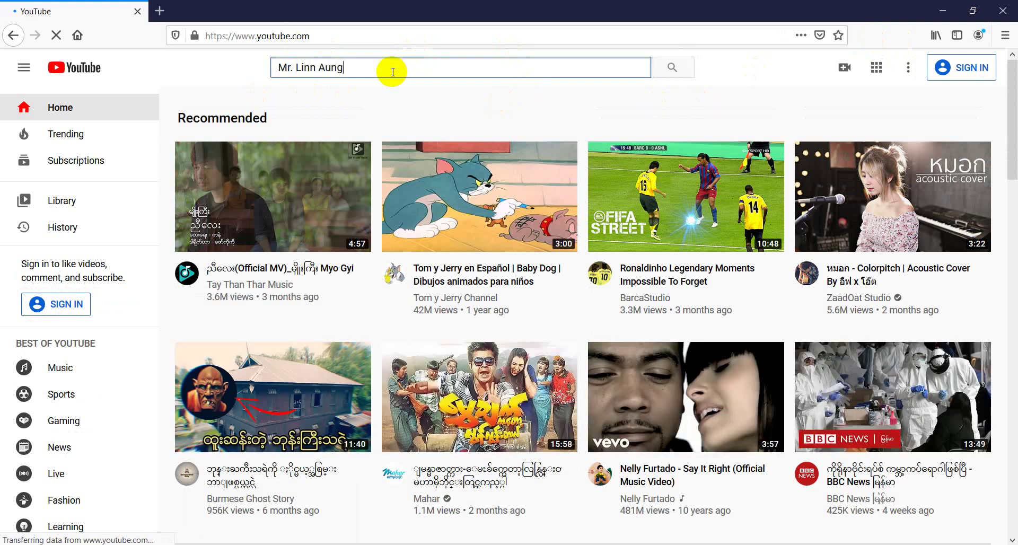
pyautogui.press('Return')
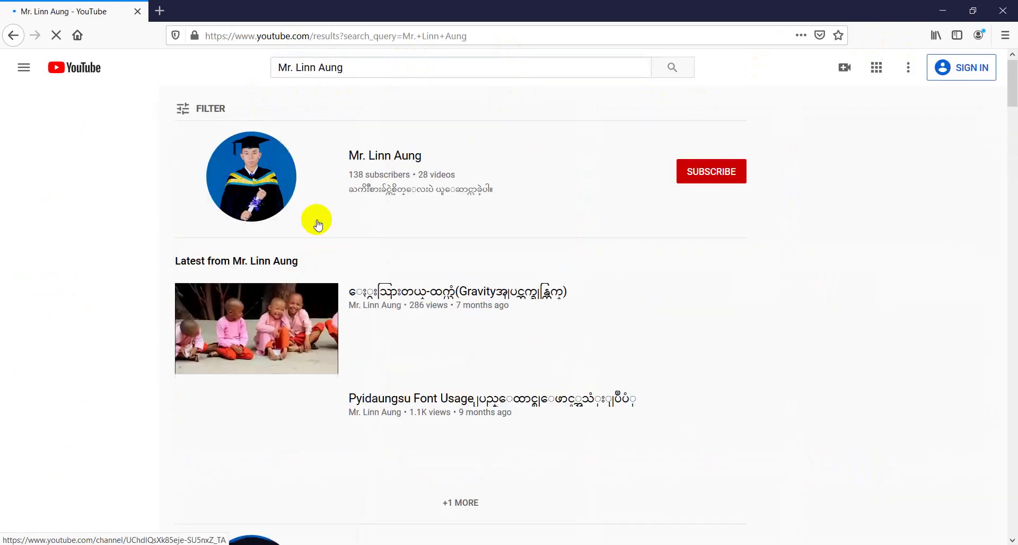
# Open the second matching channel's page, attempt to subscribe, and dismiss the sign-in prompt.
pyautogui.scroll(-5, 357, 253)
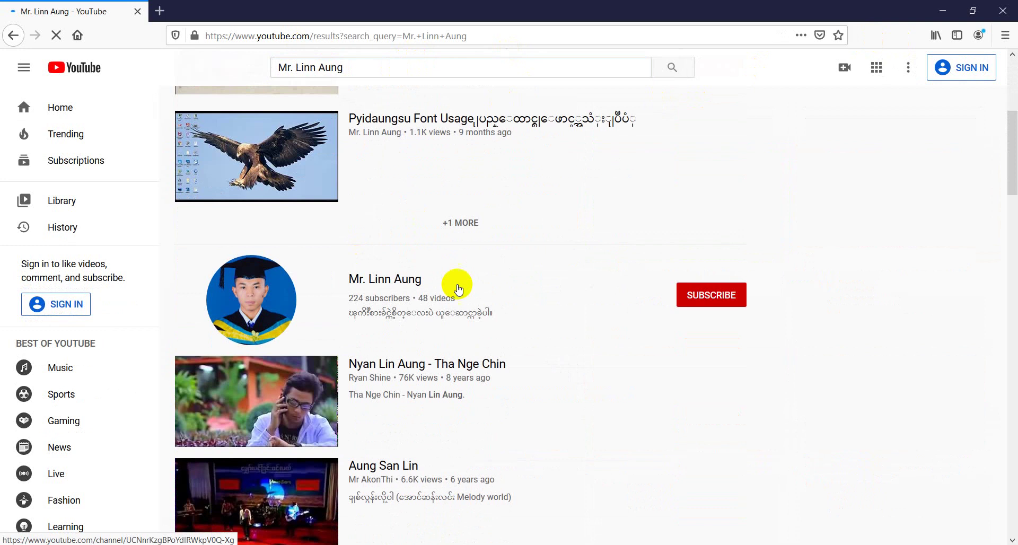
pyautogui.click(384, 281)
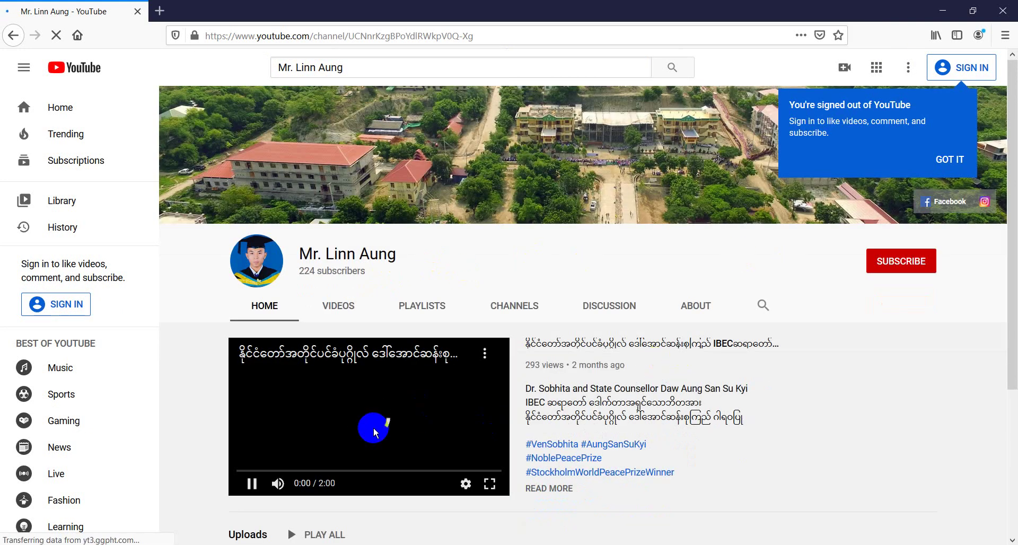
pyautogui.scroll(-2, 373, 427)
pyautogui.click(920, 207)
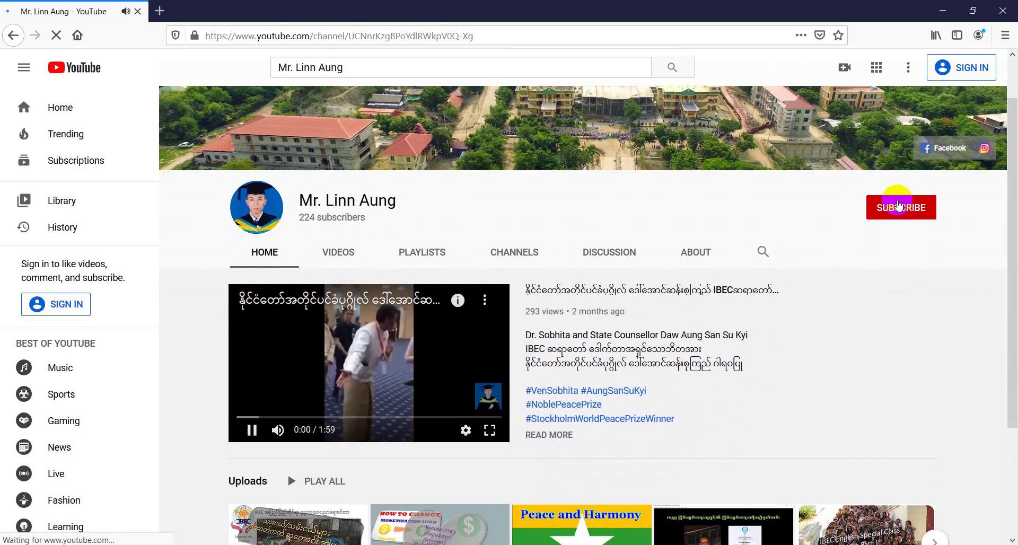
pyautogui.click(709, 201)
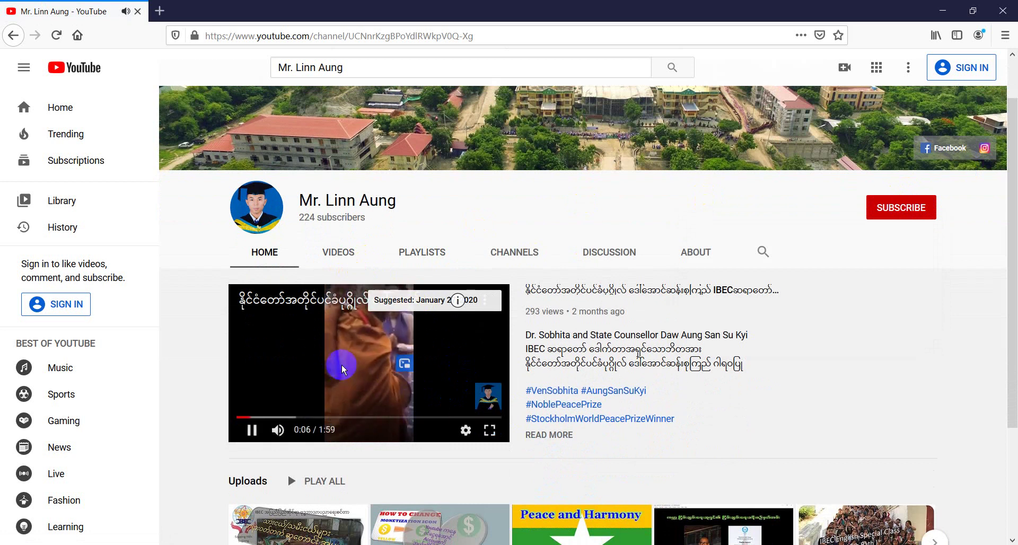
# Glance at the second upload, go back, and open the 3:28 video in a new tab.
pyautogui.scroll(-2, 356, 378)
pyautogui.click(459, 431)
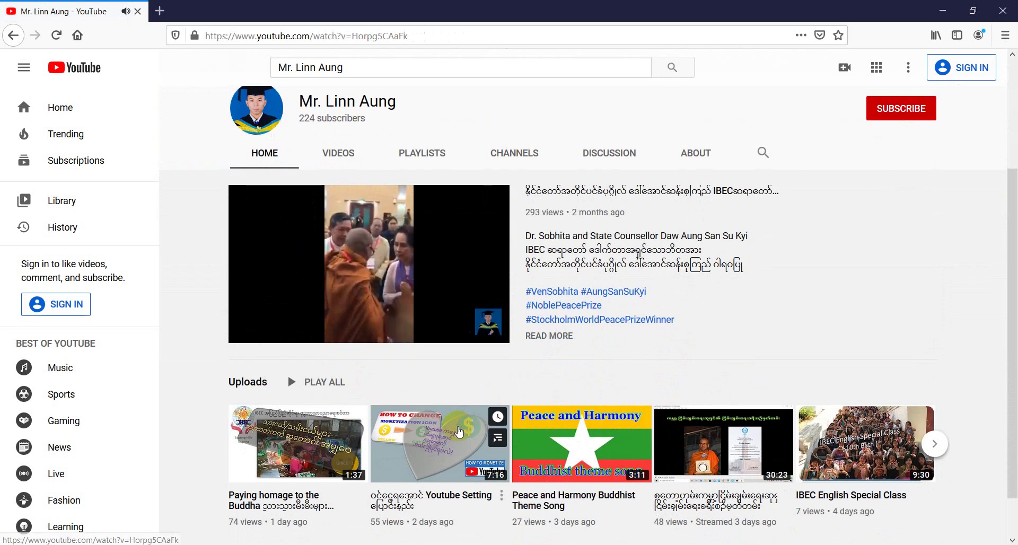
pyautogui.click(12, 38)
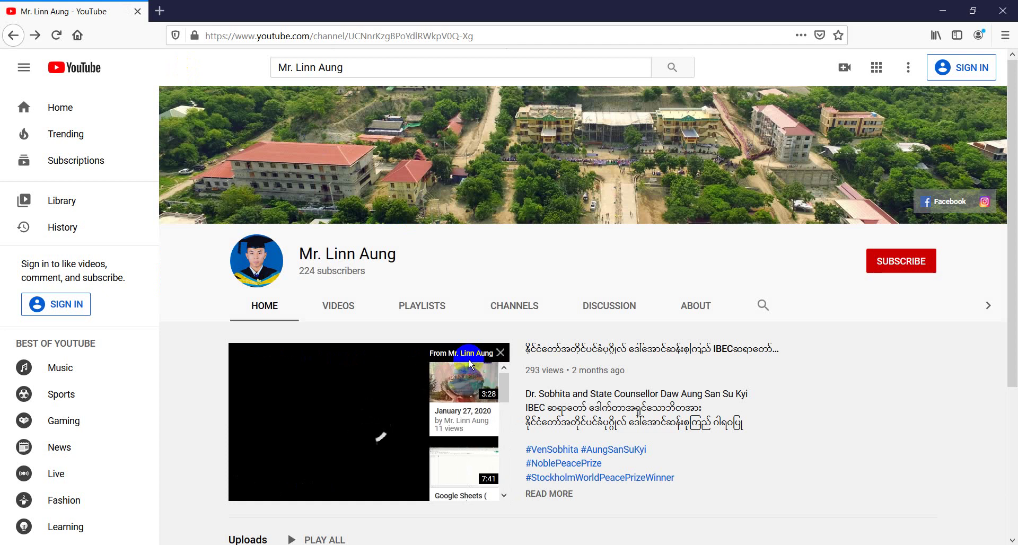
pyautogui.click(426, 404)
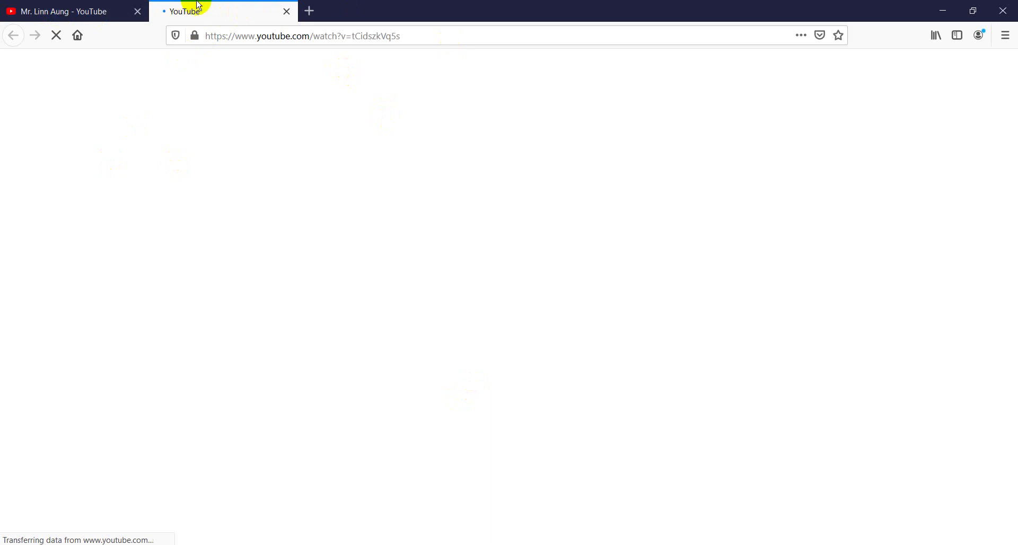
# Play the January 27, 2020 video, pause at 0:05 to check the watermark, then return to Studio.
pyautogui.click(69, 13)
pyautogui.click(169, 11)
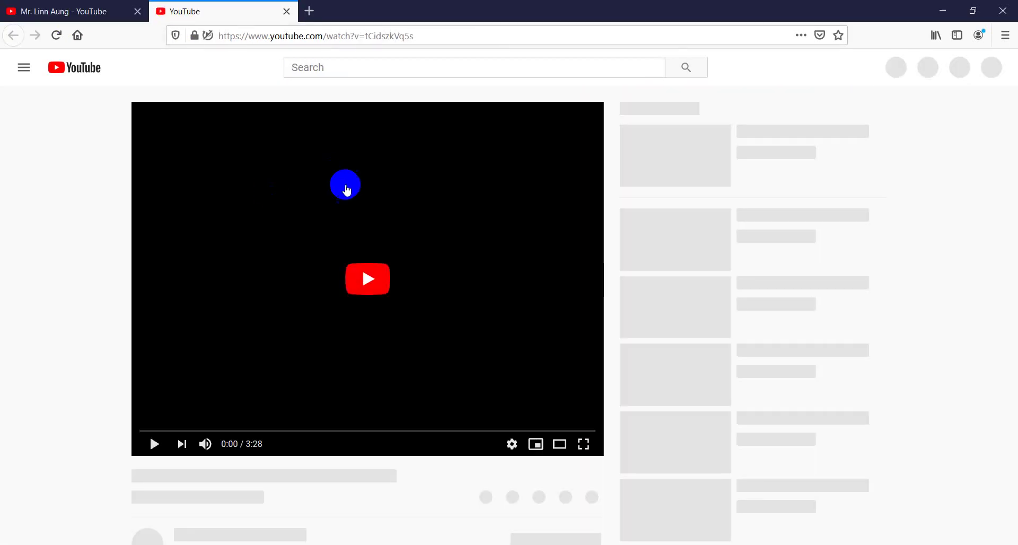
pyautogui.click(385, 306)
pyautogui.moveTo(513, 414)
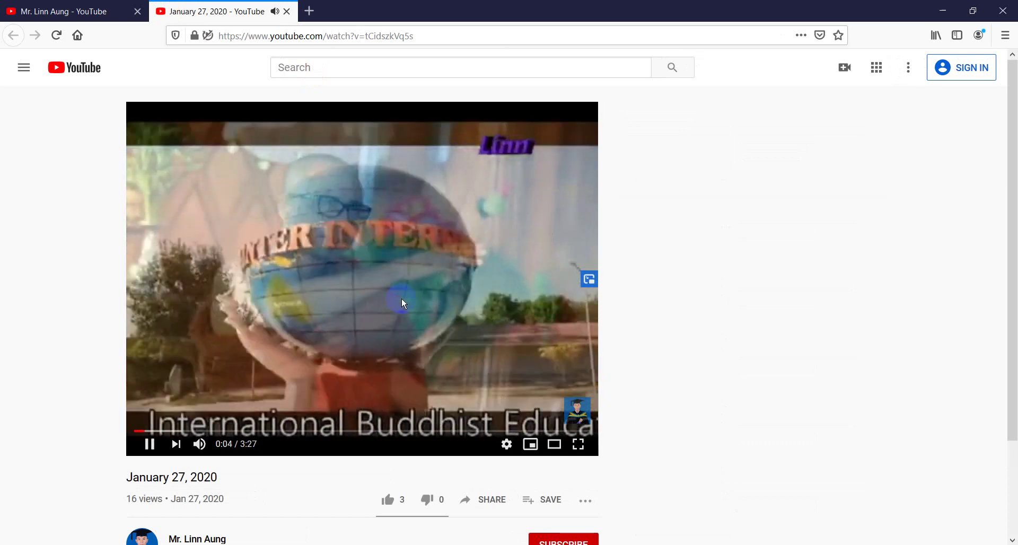
pyautogui.click(402, 297)
pyautogui.click(374, 24)
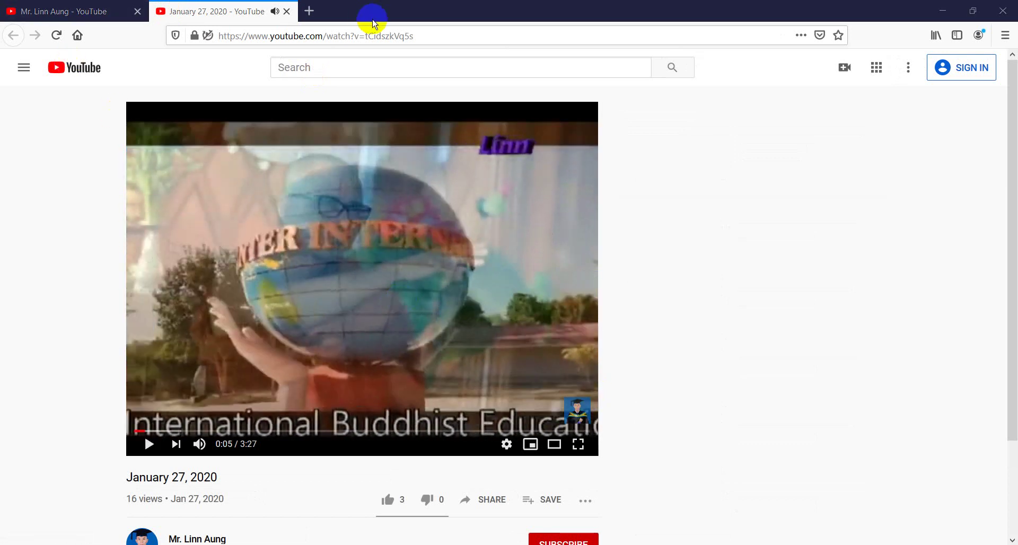
pyautogui.hotkey('alt', 'Tab')
pyautogui.hotkey('alt', 'Tab')
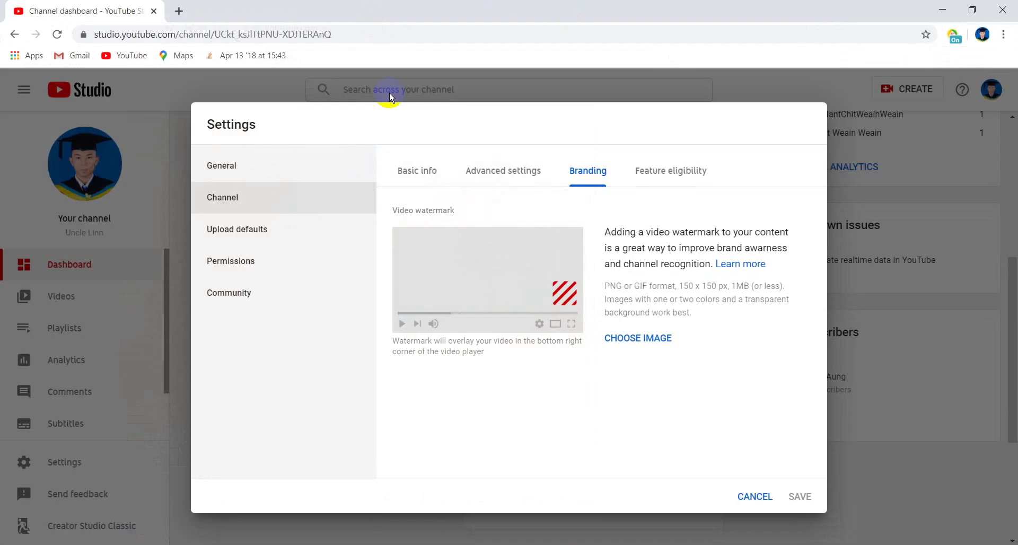
# Choose Screenshot (21).png from the Desktop as the watermark for the entire video, then save.
pyautogui.click(619, 340)
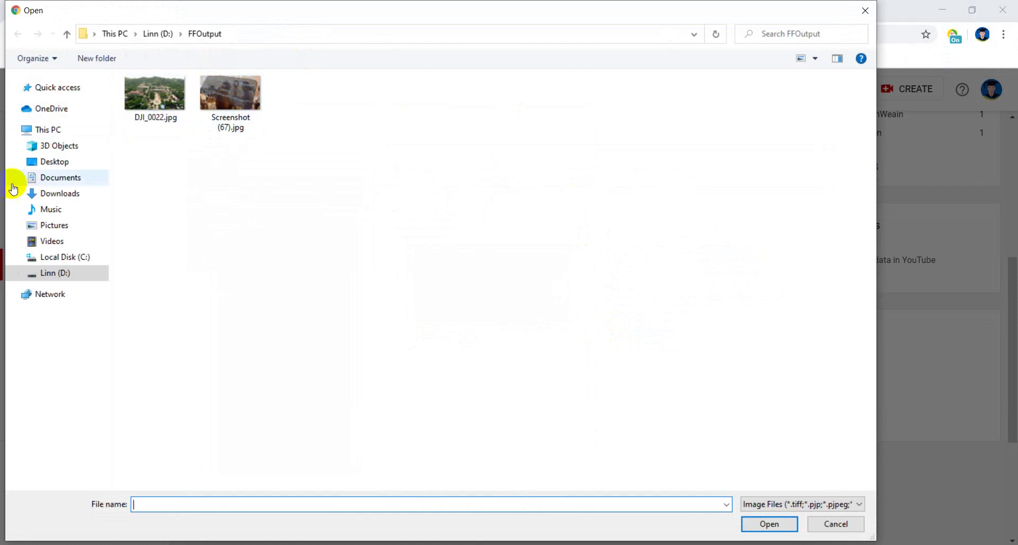
pyautogui.click(63, 159)
pyautogui.click(600, 132)
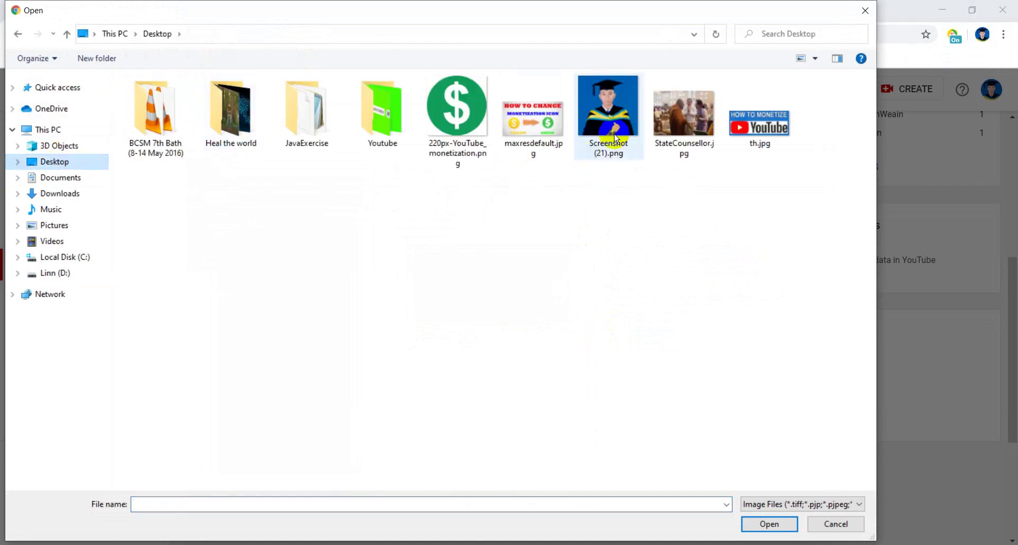
pyautogui.doubleClick(600, 131)
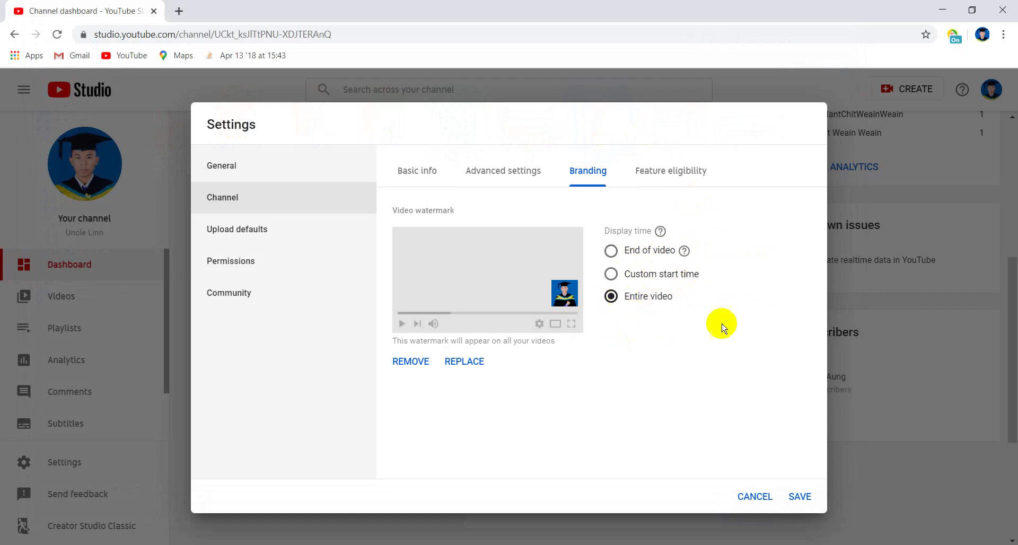
pyautogui.click(798, 502)
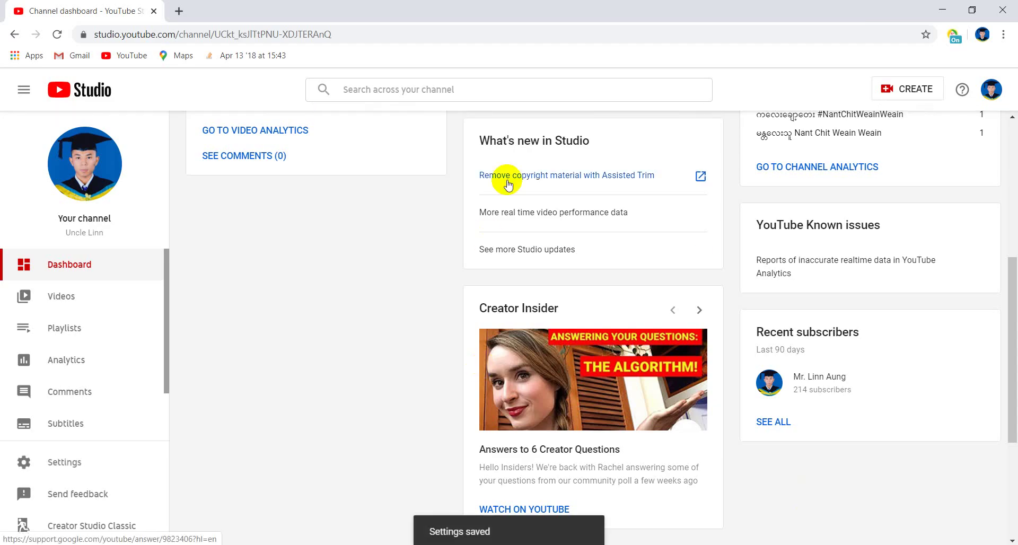
# Reopen the channel settings and go from Branding to the Feature eligibility tab.
pyautogui.scroll(3, 507, 183)
pyautogui.scroll(4, 508, 180)
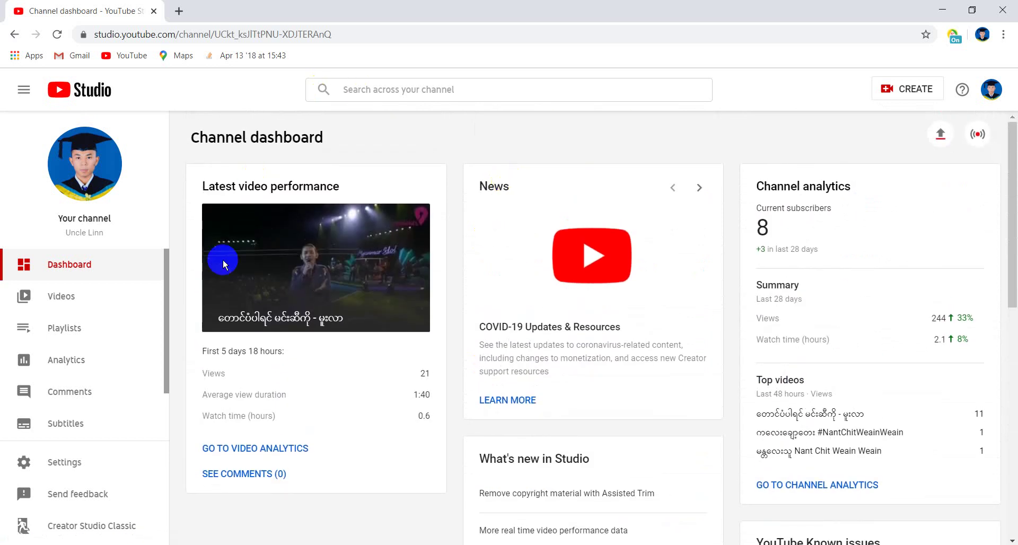
pyautogui.click(72, 473)
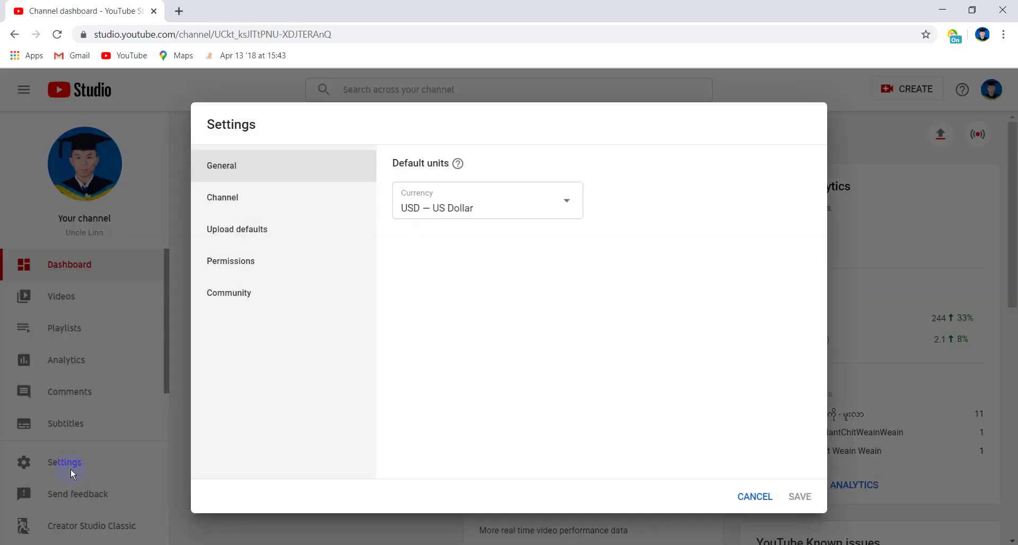
pyautogui.click(259, 205)
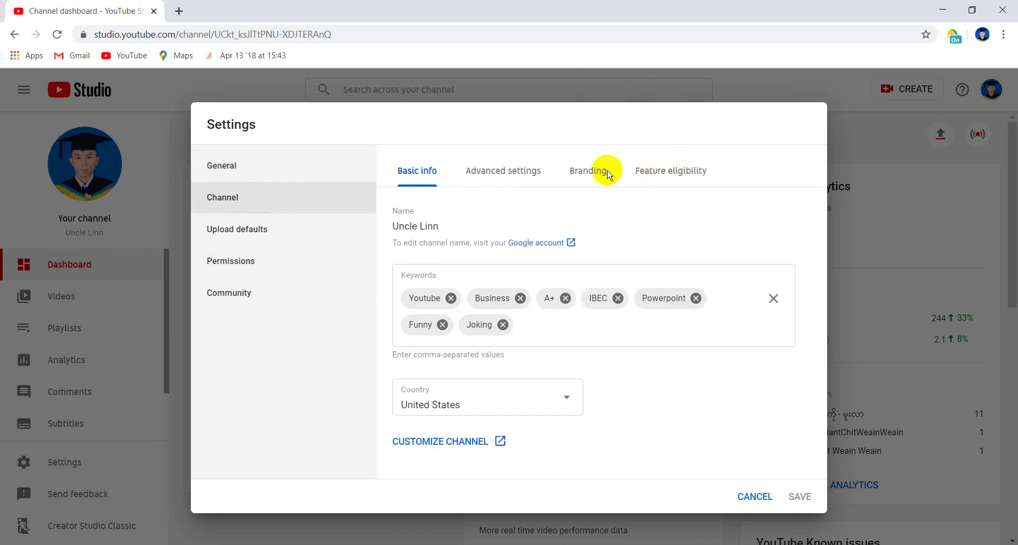
pyautogui.click(584, 169)
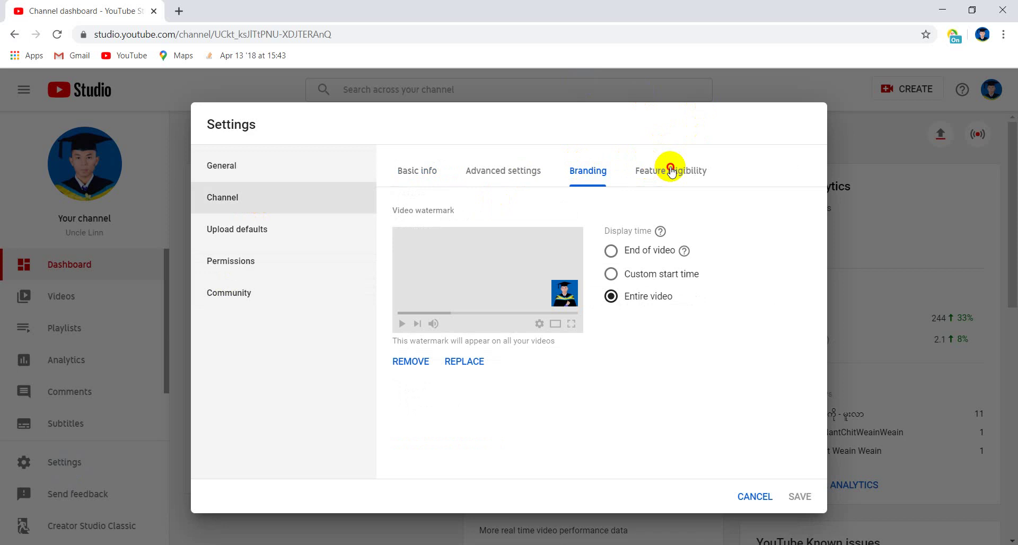
pyautogui.click(671, 172)
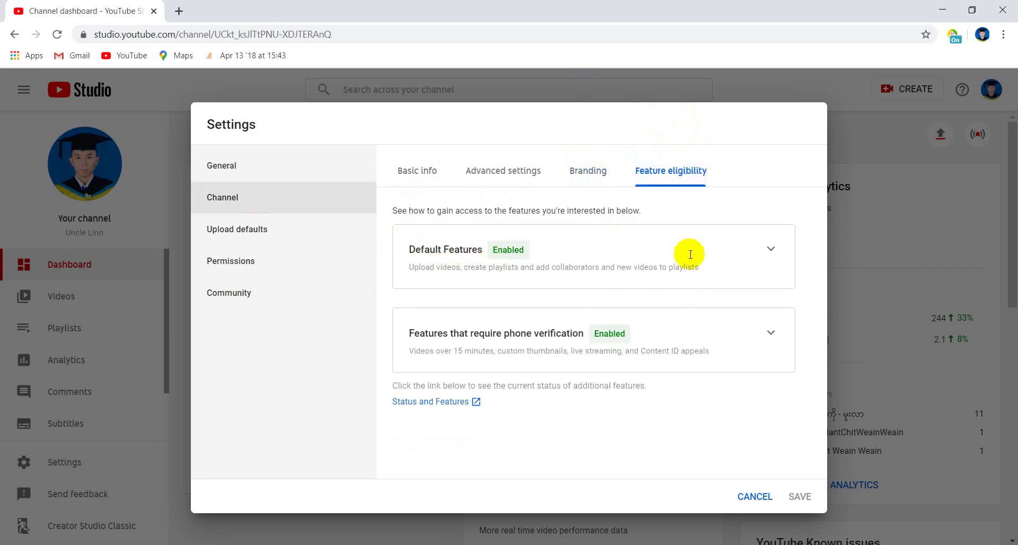
# Expand and collapse the Default Features and phone-verification feature cards.
pyautogui.click(768, 249)
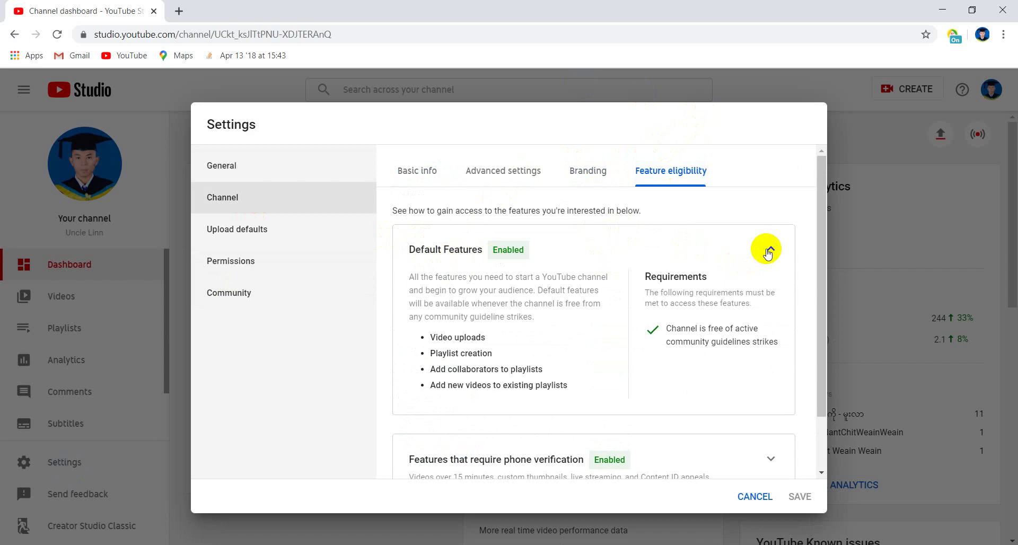
pyautogui.click(767, 251)
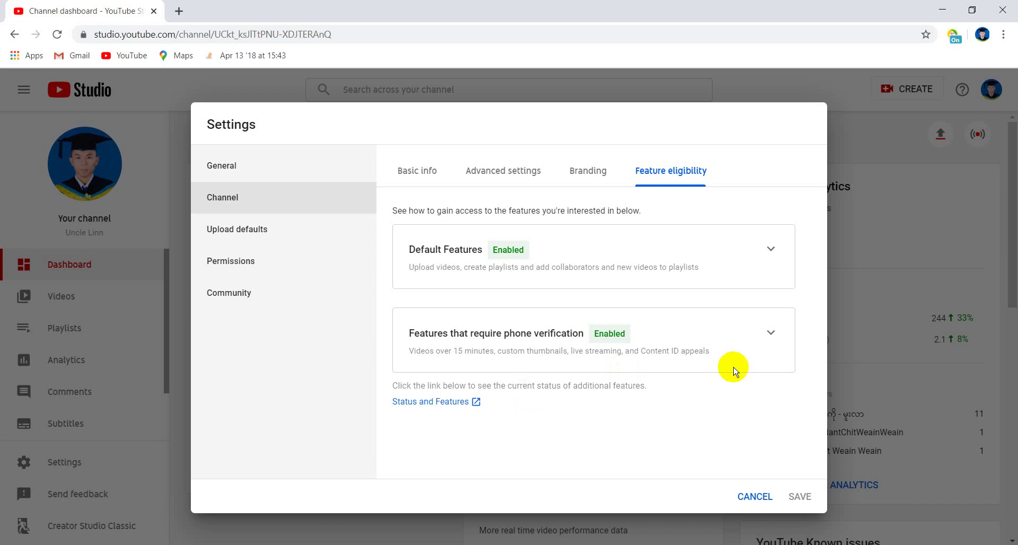
pyautogui.click(772, 334)
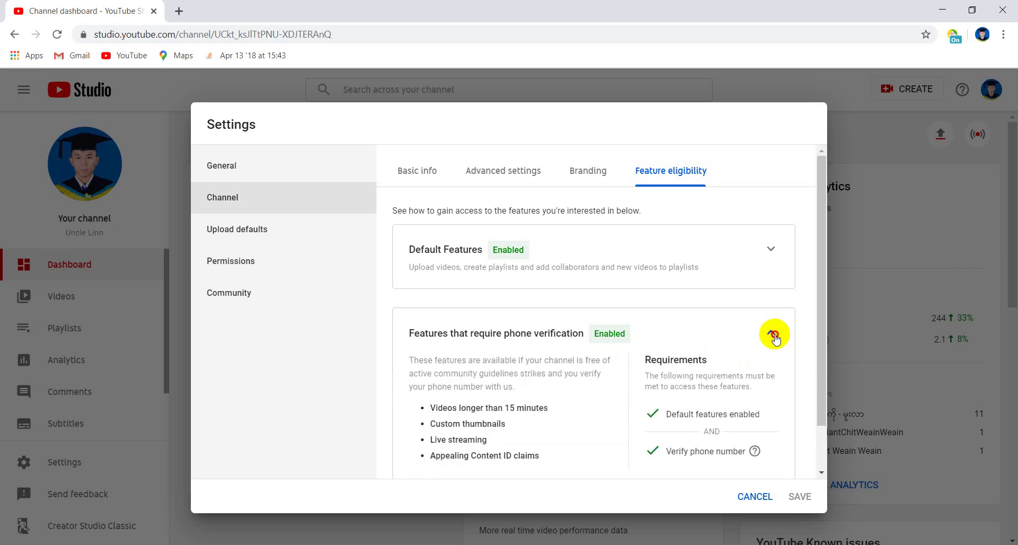
pyautogui.click(773, 334)
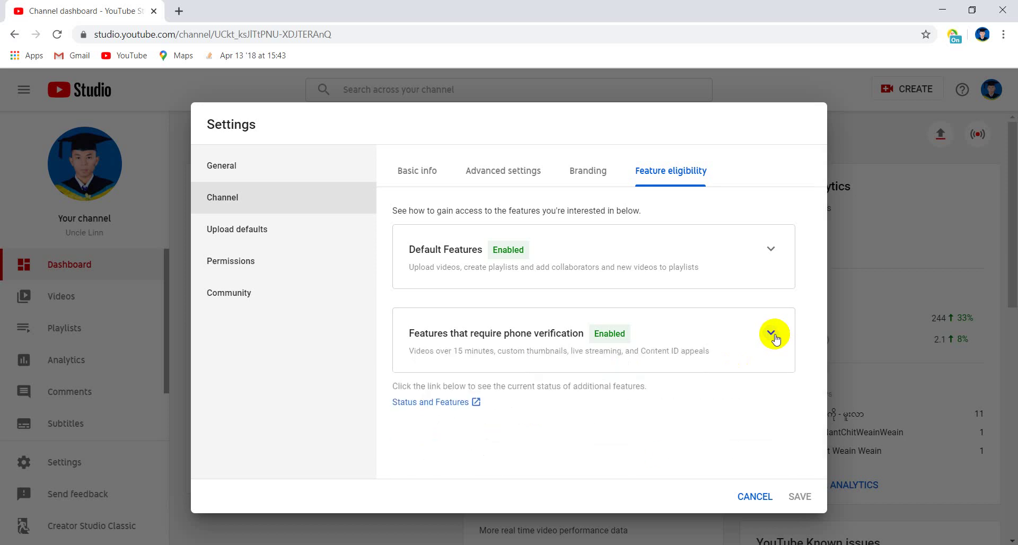
# Open Upload defaults, select the default Title field, then switch to the YouTube video in Firefox.
pyautogui.click(240, 236)
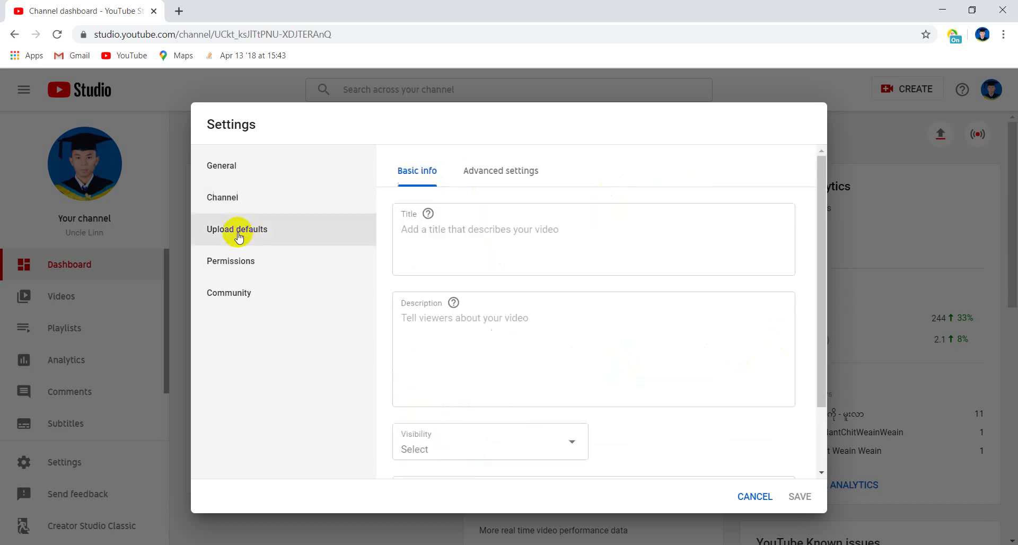
pyautogui.click(481, 229)
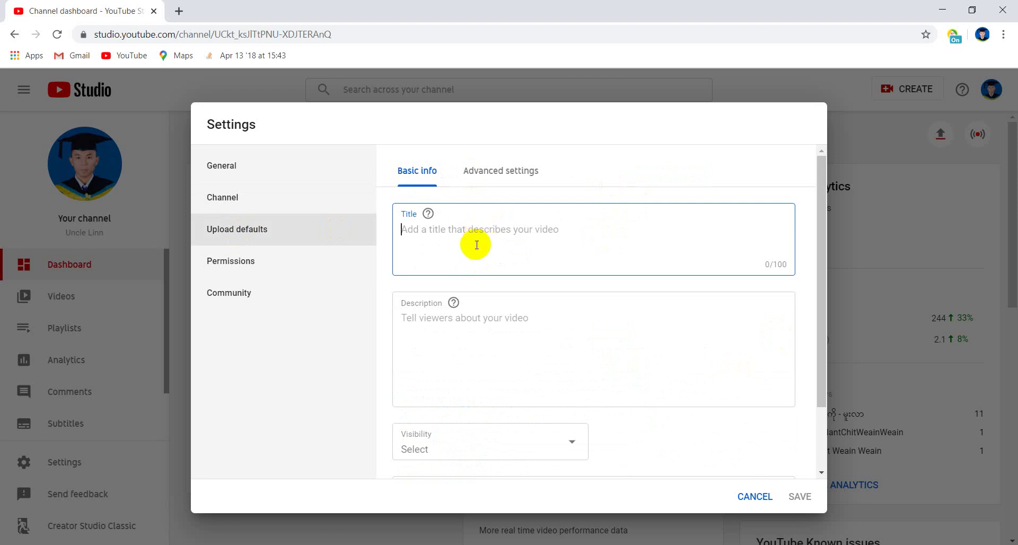
pyautogui.hotkey('alt', 'Tab')
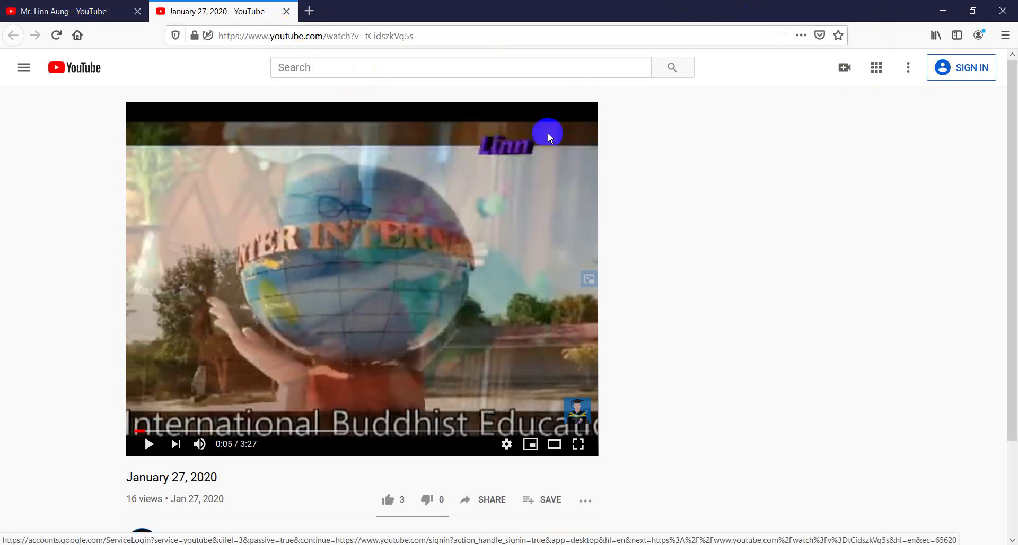
# Return to the channel's YouTube home page.
pyautogui.scroll(-2, 325, 331)
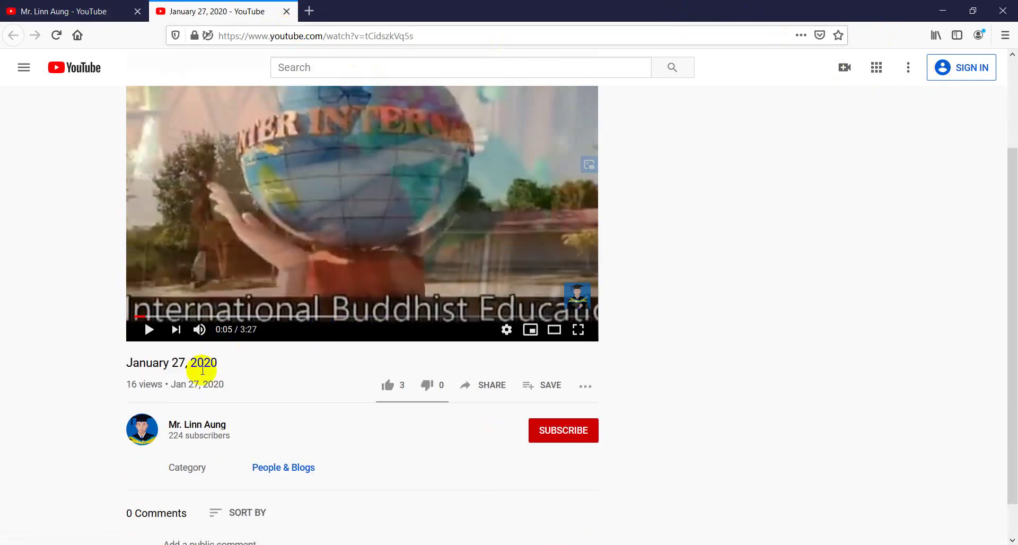
pyautogui.click(327, 214)
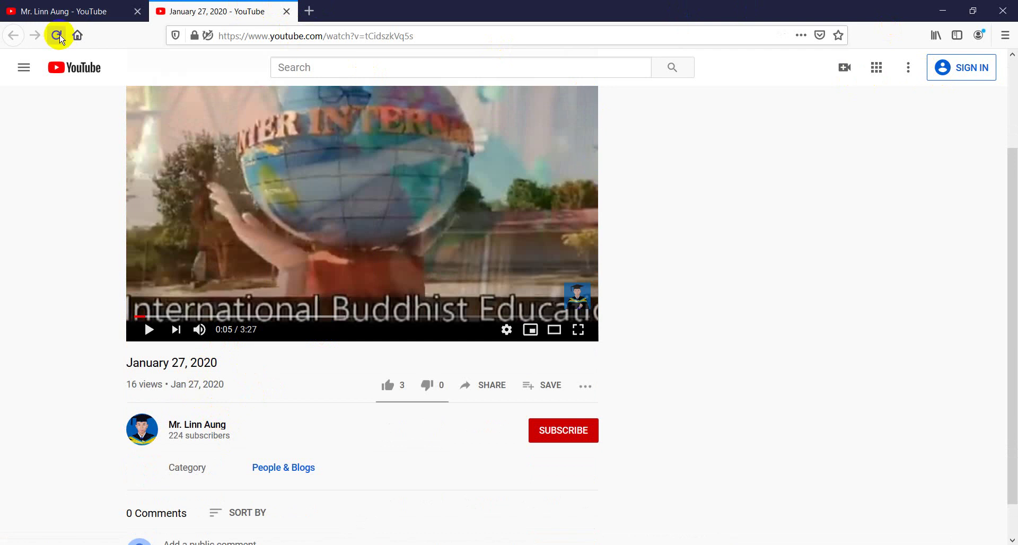
pyautogui.click(30, 17)
# Open the Paying homage to the Buddha video, close the January 27, 2020 tab, and pause playback.
pyautogui.scroll(-4, 218, 193)
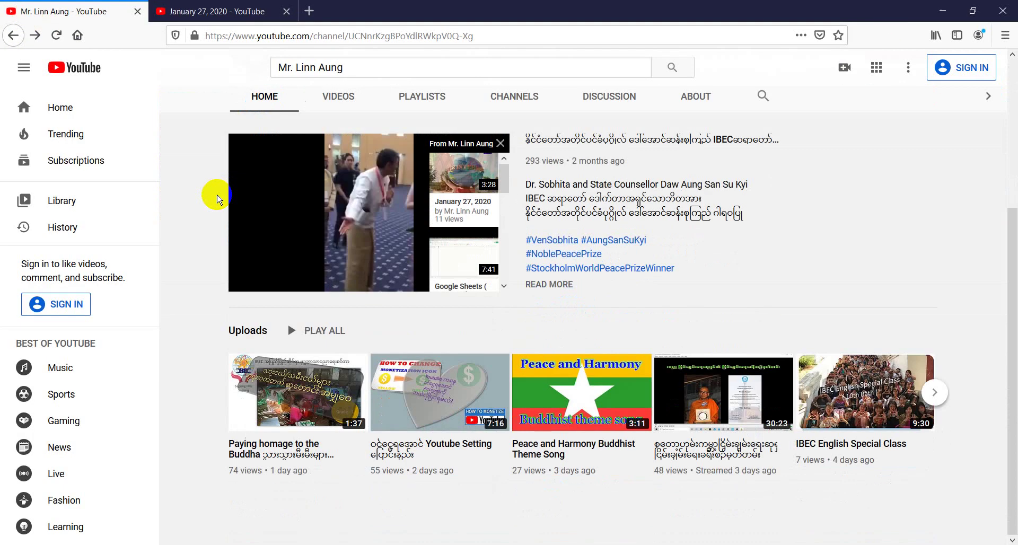
pyautogui.scroll(-2, 454, 288)
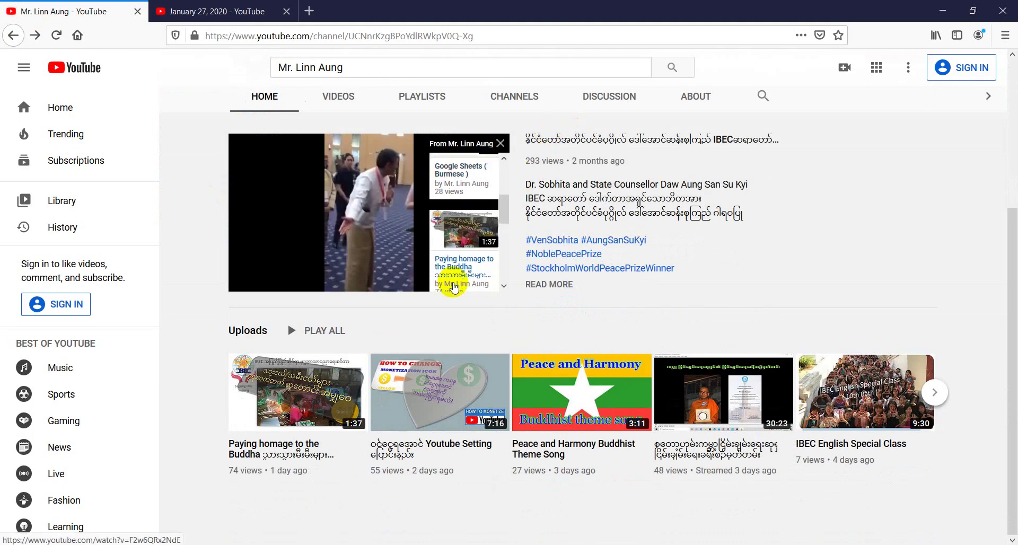
pyautogui.click(323, 410)
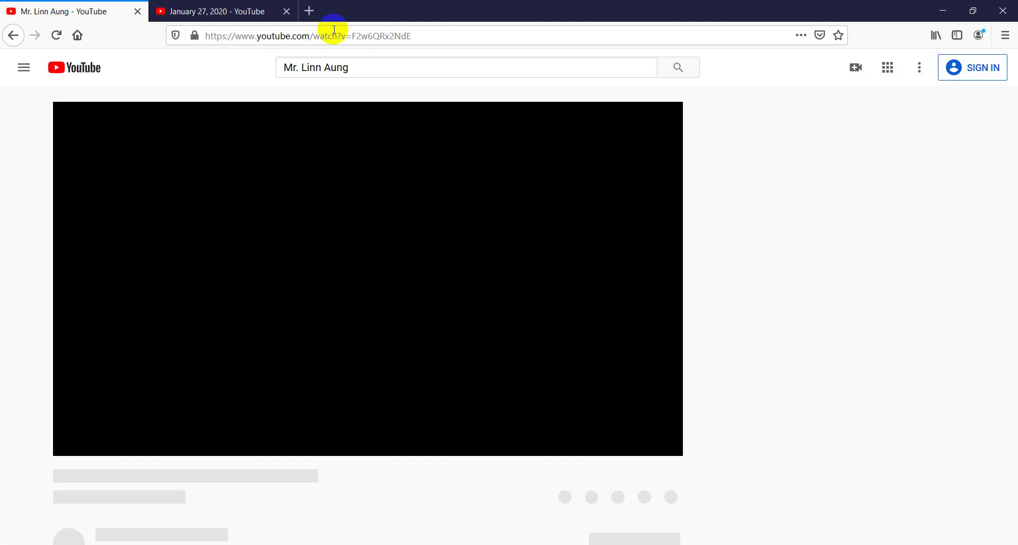
pyautogui.click(287, 12)
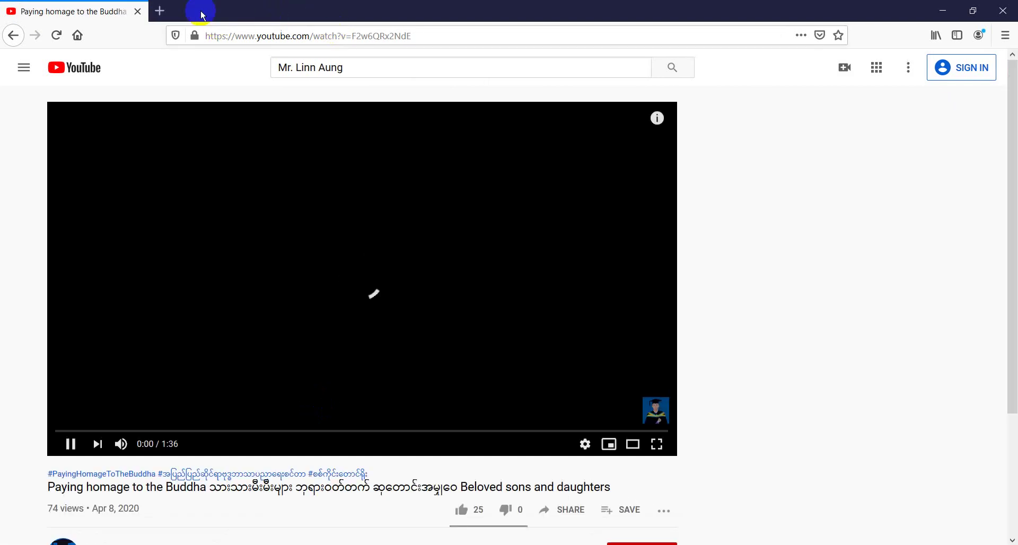
pyautogui.click(253, 219)
pyautogui.scroll(-3, 251, 217)
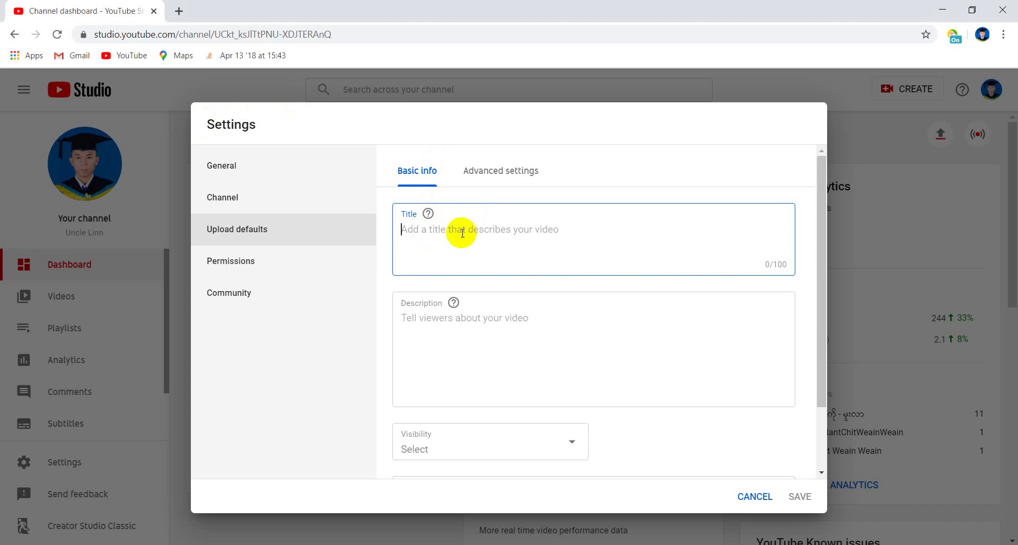
pyautogui.press('alt')
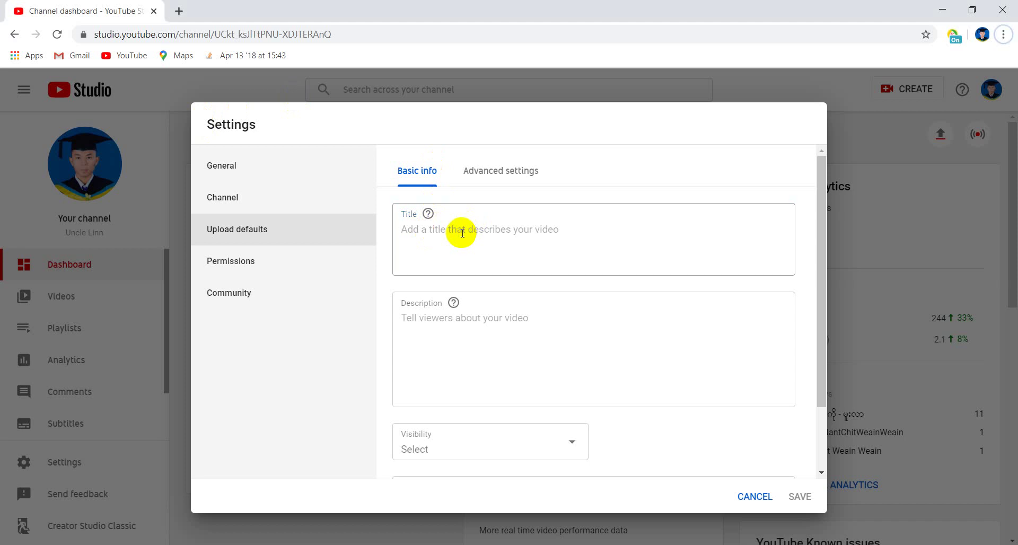
pyautogui.click(462, 233)
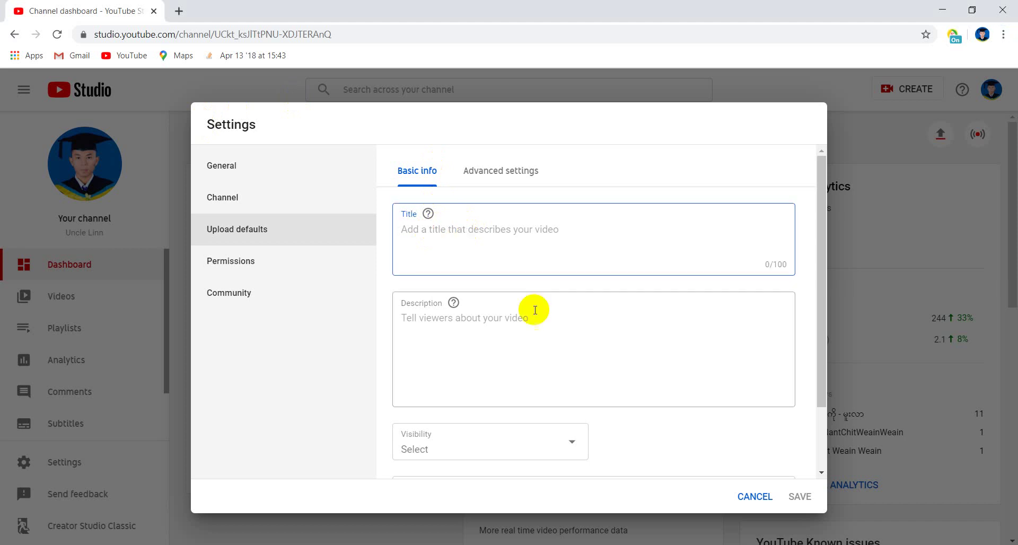
pyautogui.click(431, 330)
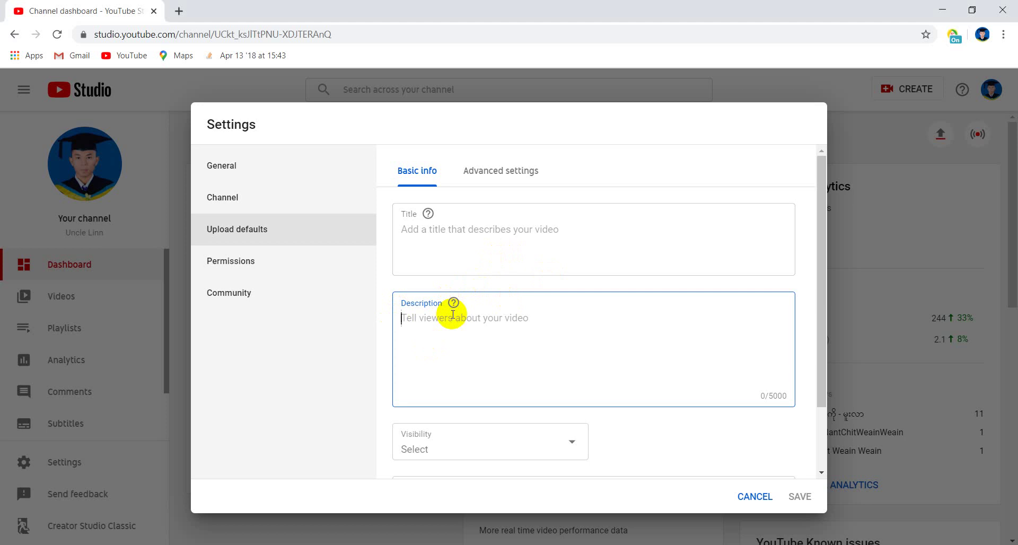
pyautogui.hotkey('alt', 'Tab')
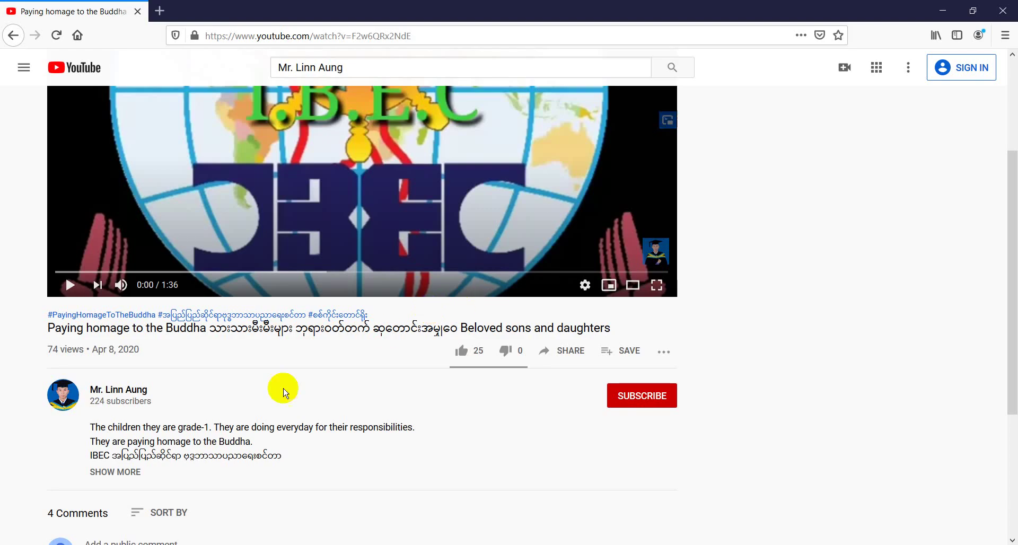
# Expand the description, copy its hashtags, Facebook link and website, then return to Studio.
pyautogui.scroll(-1, 279, 391)
pyautogui.scroll(-3, 281, 393)
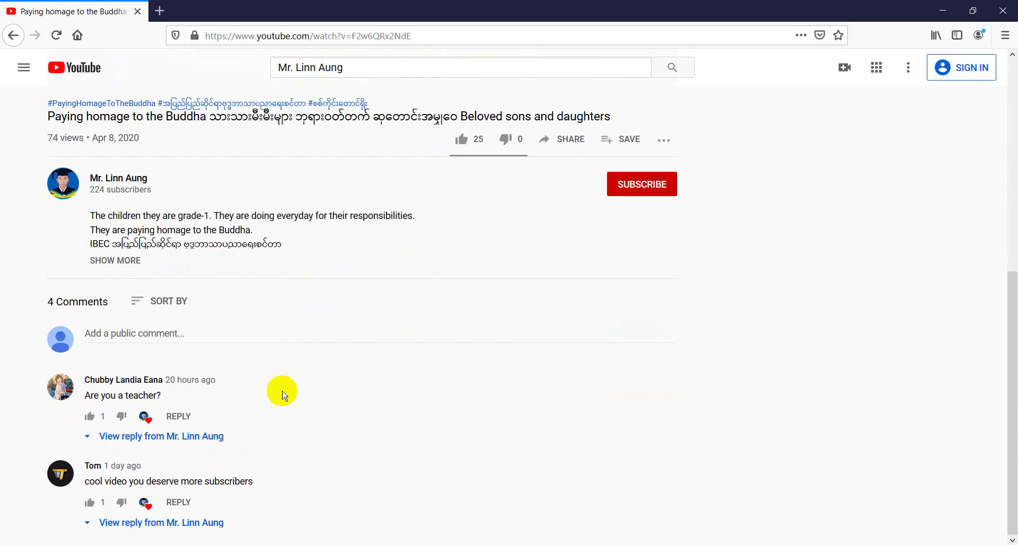
pyautogui.click(112, 262)
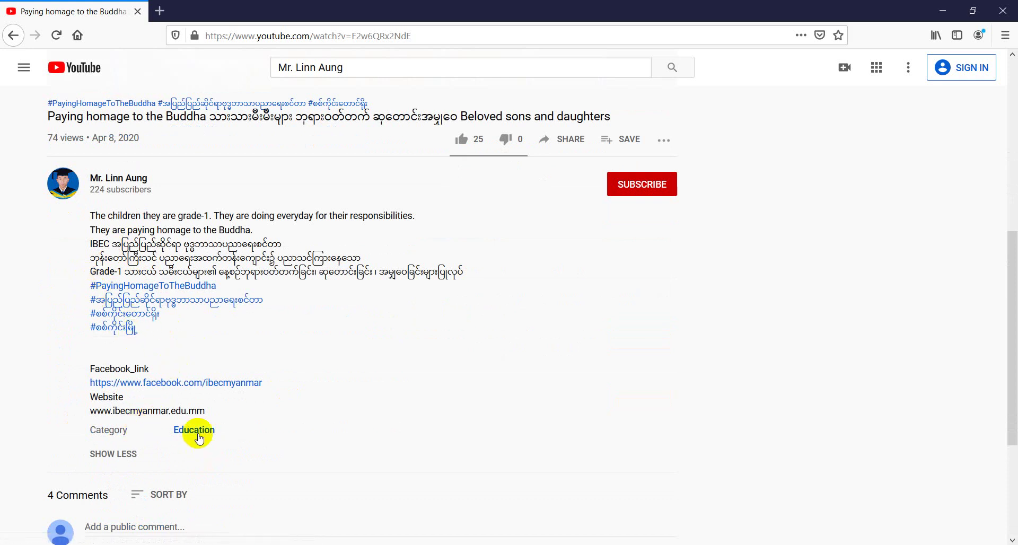
pyautogui.moveTo(229, 416); pyautogui.dragTo(86, 300)
pyautogui.hotkey('ctrl', 'c')
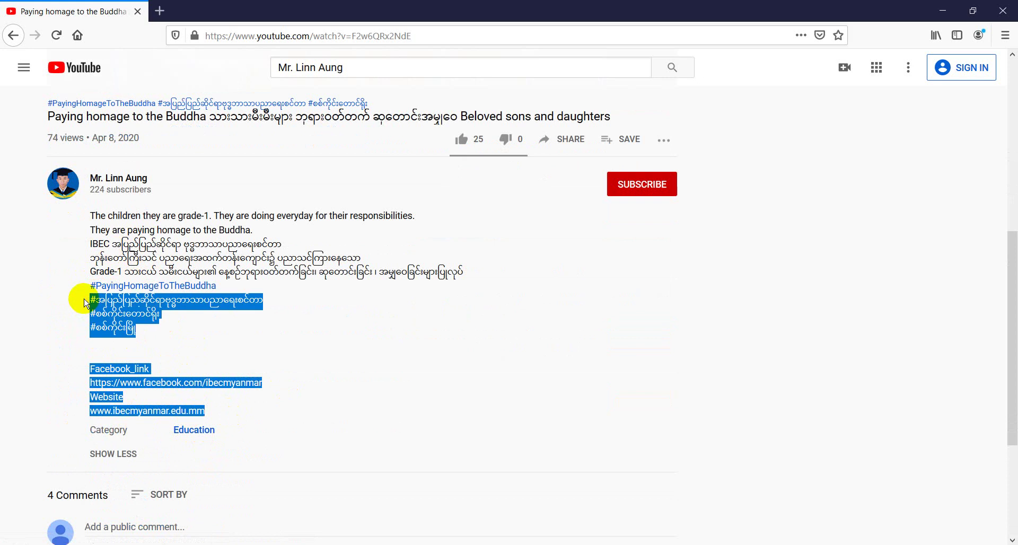
pyautogui.hotkey('alt', 'Tab')
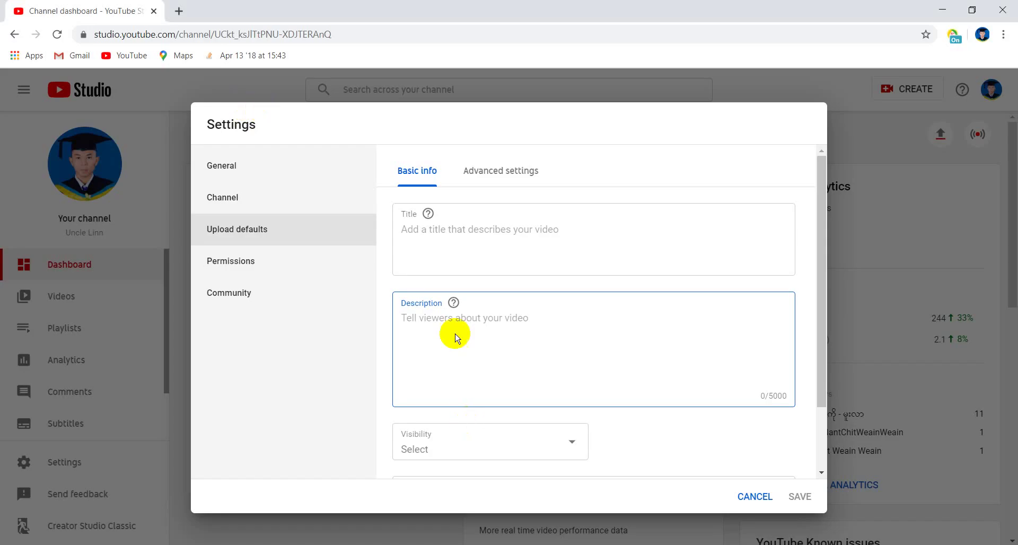
# Paste the copied links into the default description, then cancel and confirm discarding the change.
pyautogui.click(448, 331)
pyautogui.hotkey('ctrl', 'v')
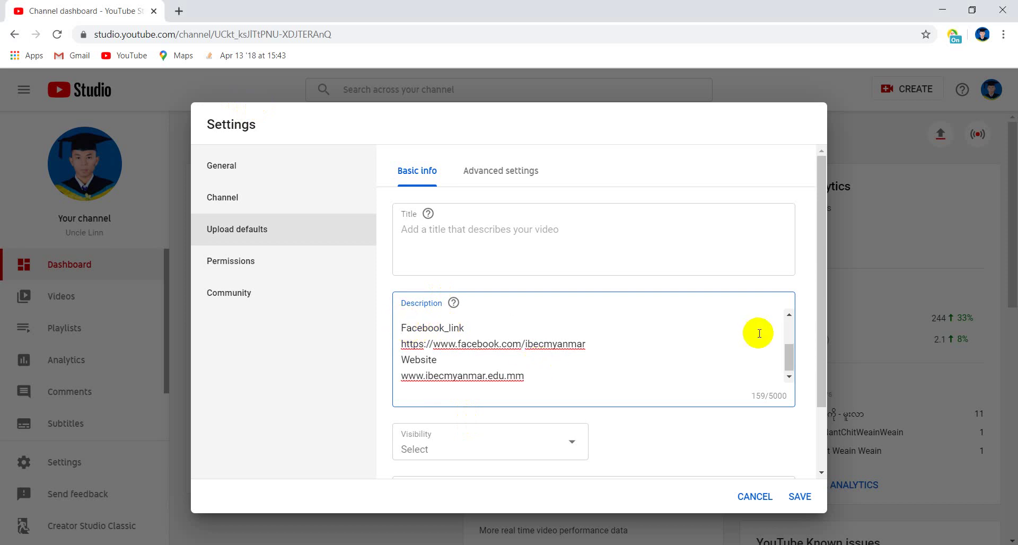
pyautogui.click(758, 499)
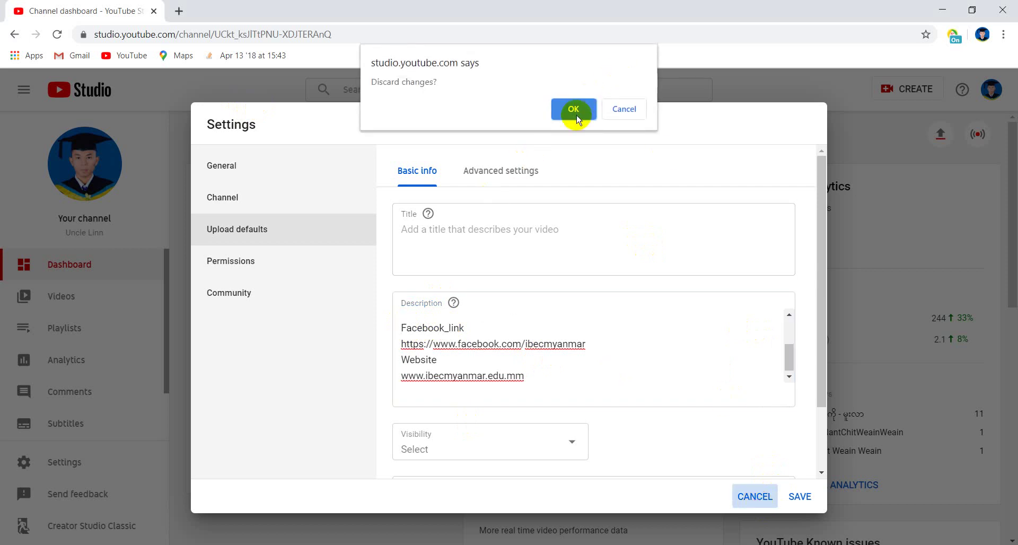
pyautogui.click(574, 110)
pyautogui.scroll(-4, 267, 276)
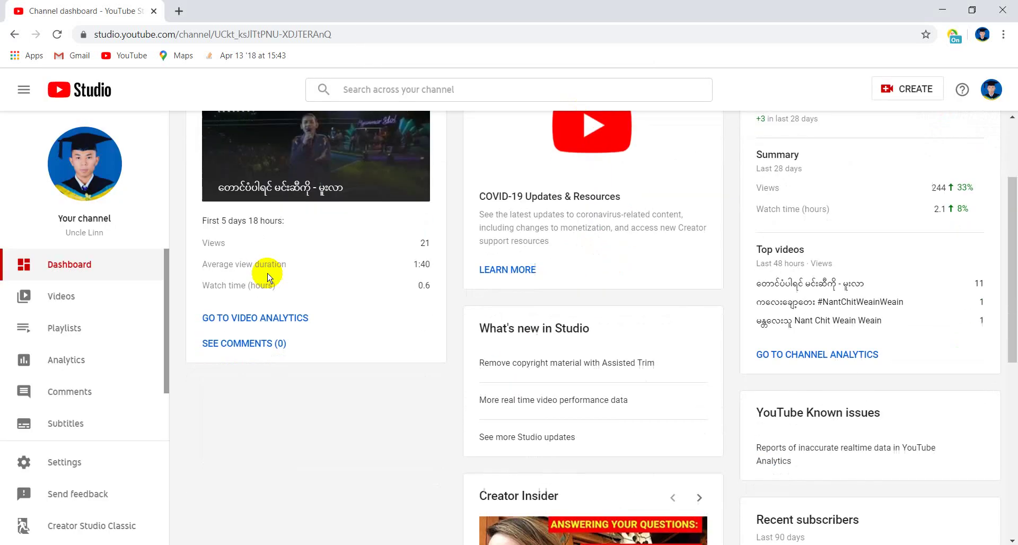
pyautogui.scroll(-7, 268, 276)
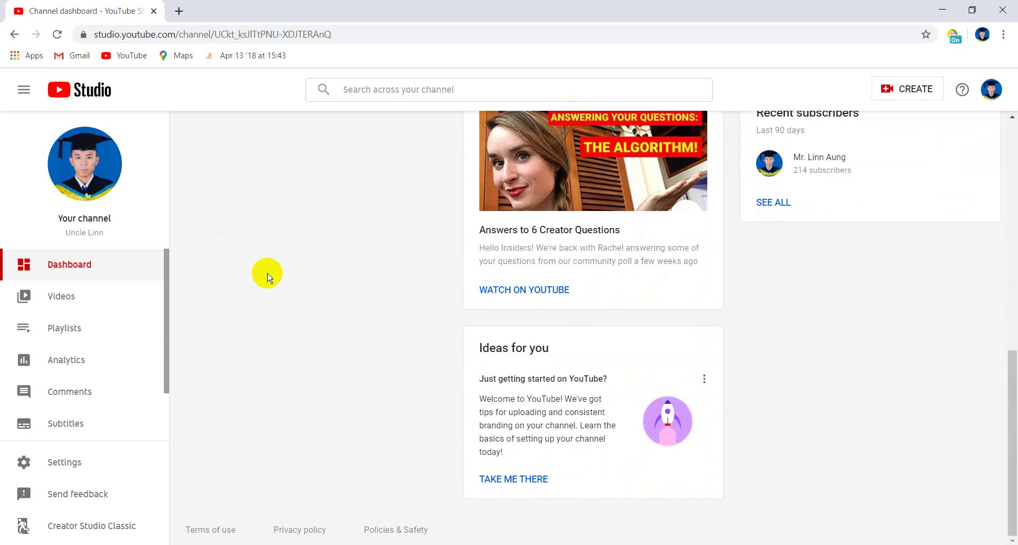
pyautogui.hotkey('alt', 'Tab')
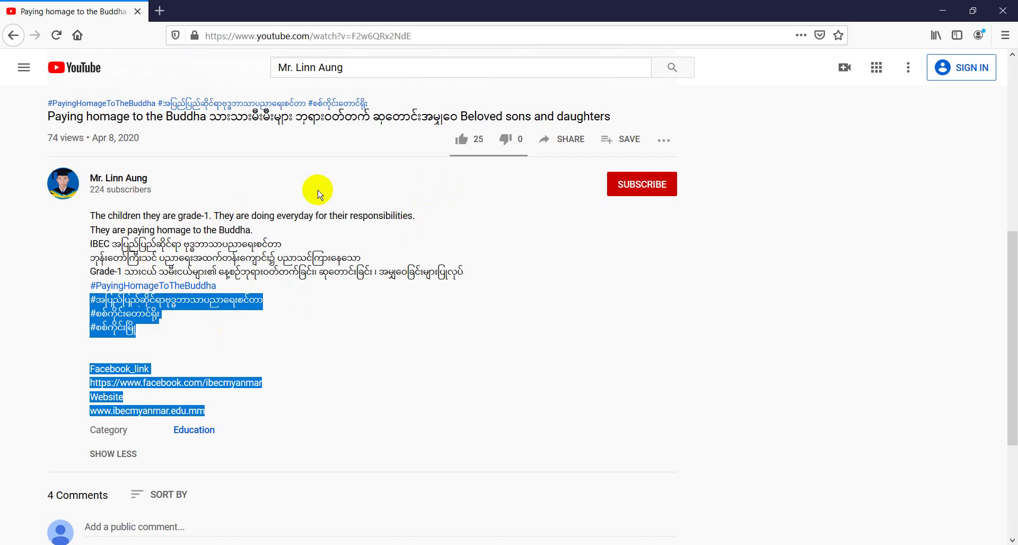
pyautogui.hotkey('alt', 'Tab')
pyautogui.hotkey('alt', 'Tab')
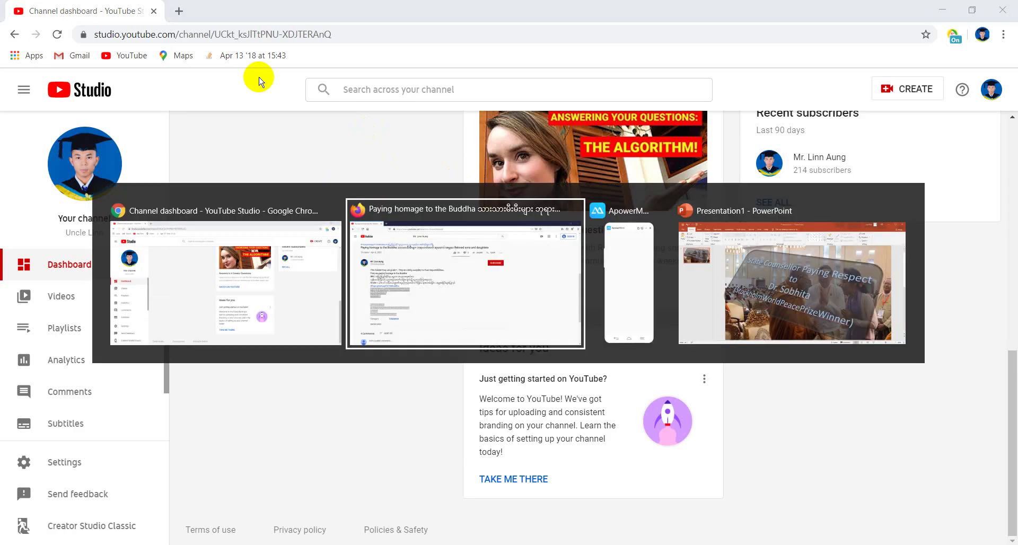
pyautogui.hotkey('alt', 'Tab')
pyautogui.hotkey('alt', 'Tab')
pyautogui.hotkey('alt', 'Tab')
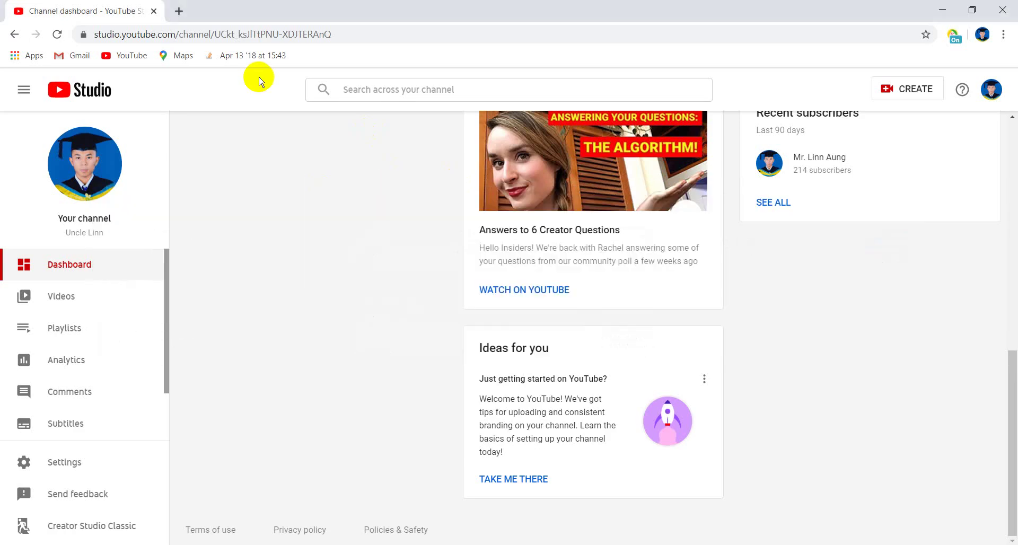
pyautogui.scroll(10, 539, 298)
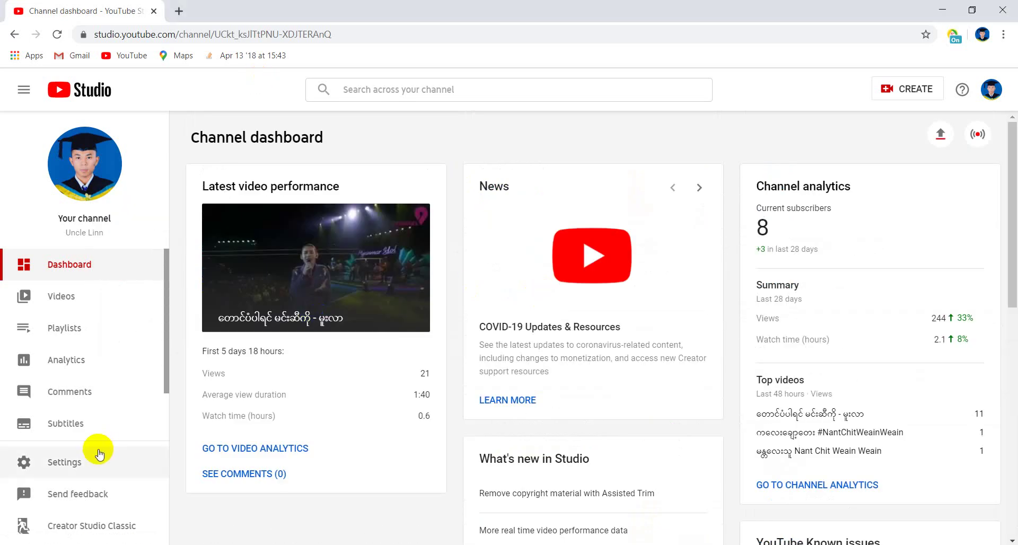
# Review Upload defaults' advanced settings, keeping the Standard YouTube License, then view Permissions.
pyautogui.click(78, 458)
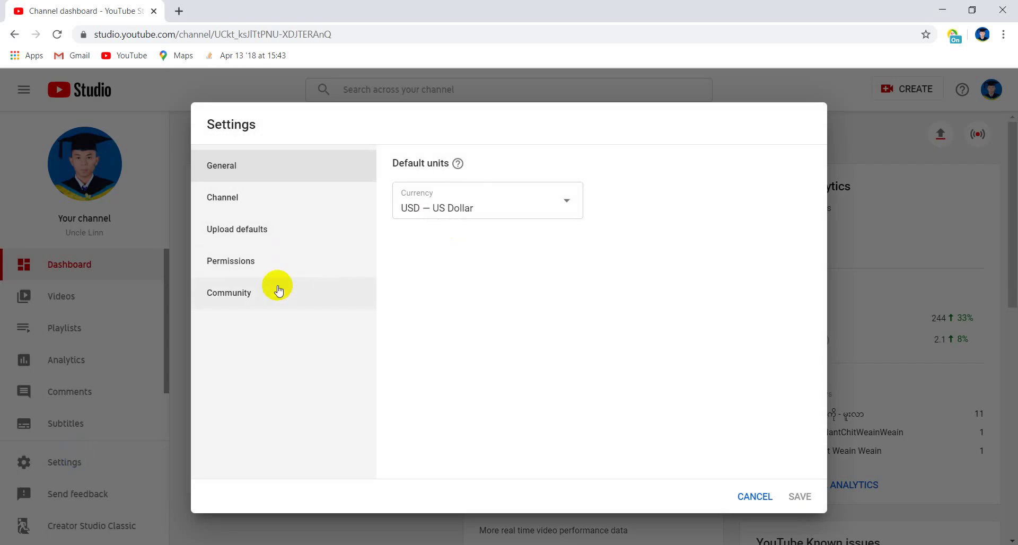
pyautogui.click(251, 205)
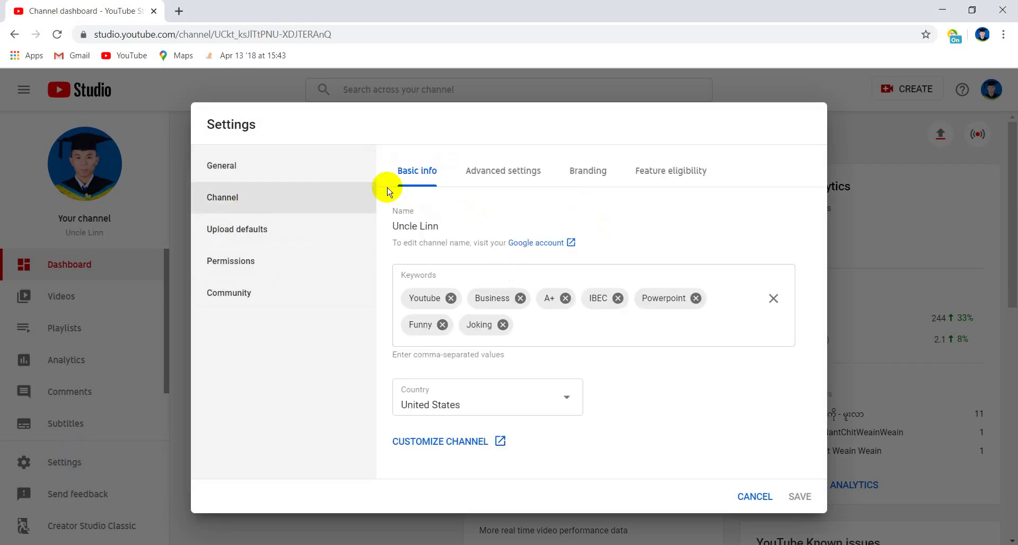
pyautogui.click(274, 228)
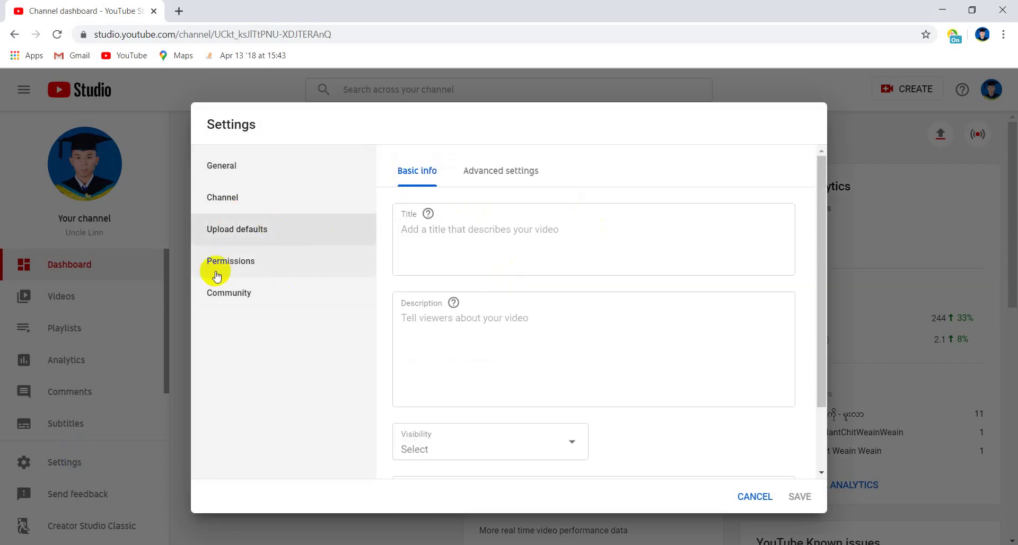
pyautogui.click(481, 172)
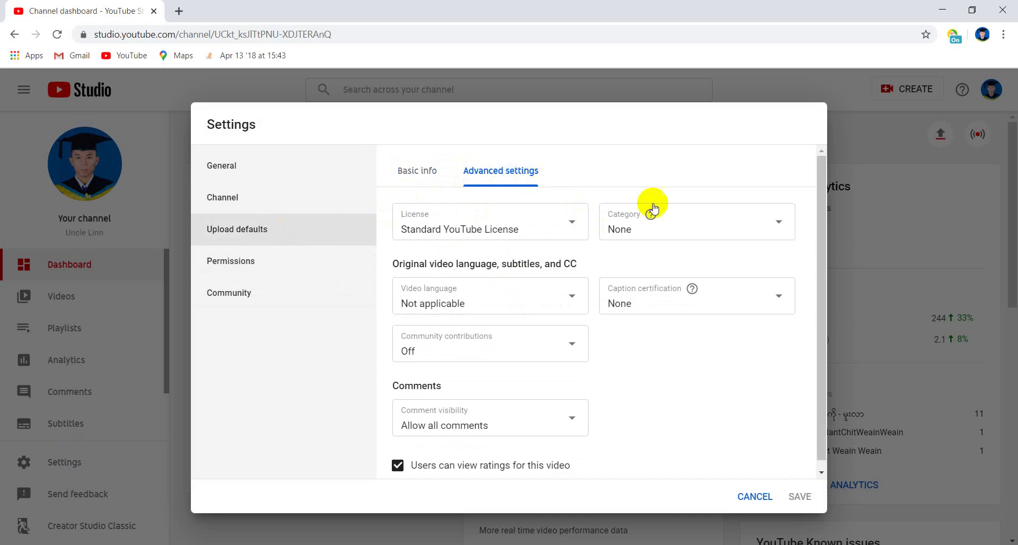
pyautogui.scroll(-1, 556, 253)
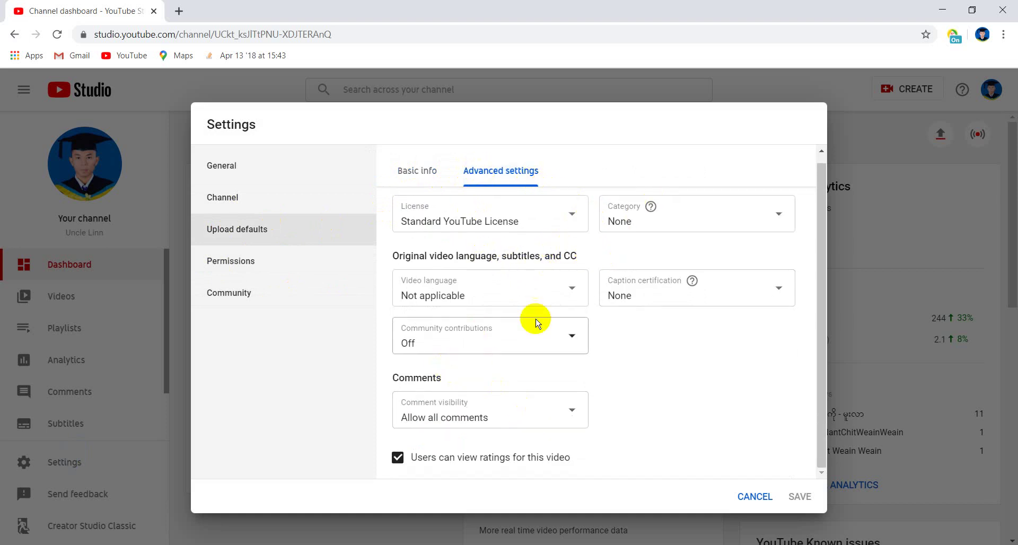
pyautogui.click(548, 221)
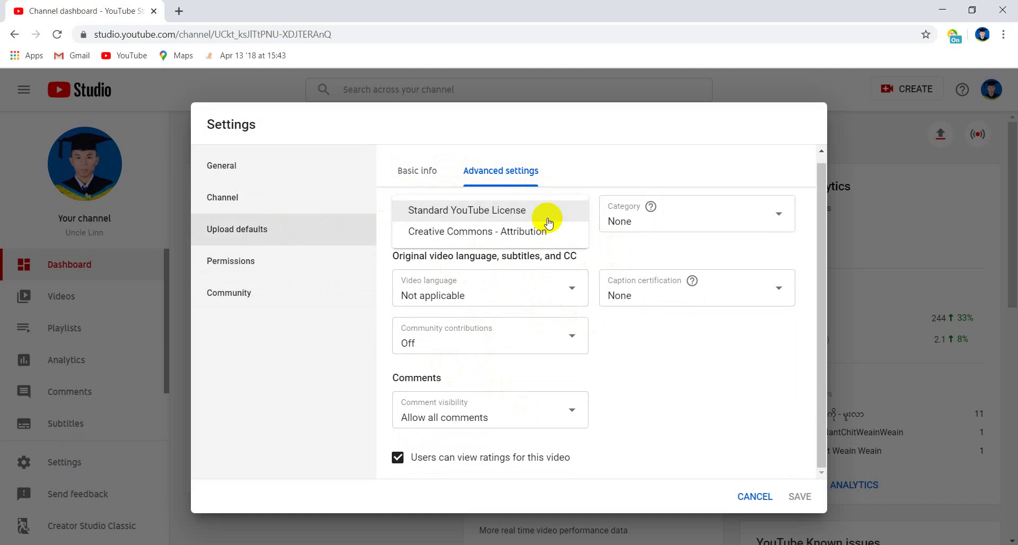
pyautogui.click(523, 212)
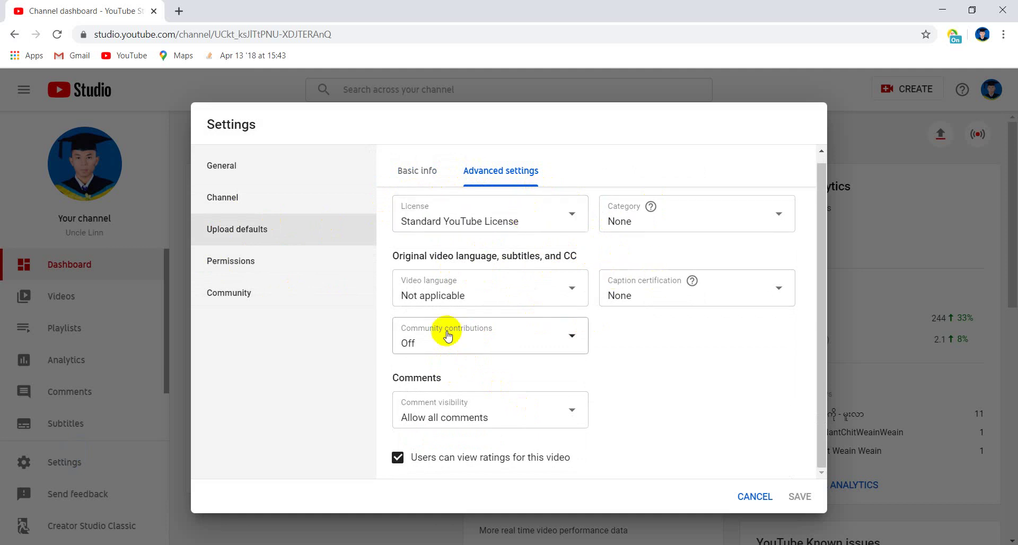
pyautogui.click(260, 276)
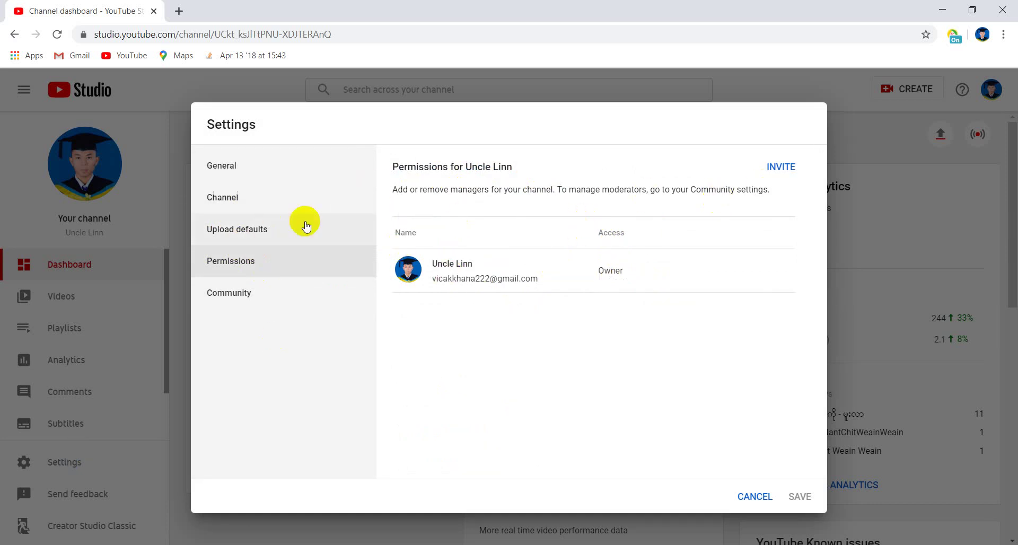
pyautogui.click(275, 232)
pyautogui.click(269, 288)
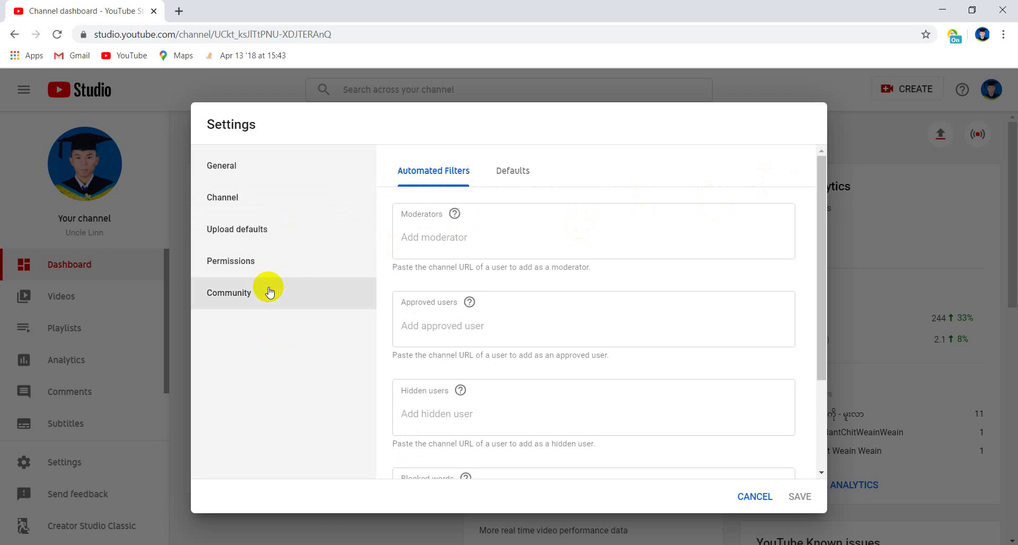
pyautogui.scroll(-2, 525, 234)
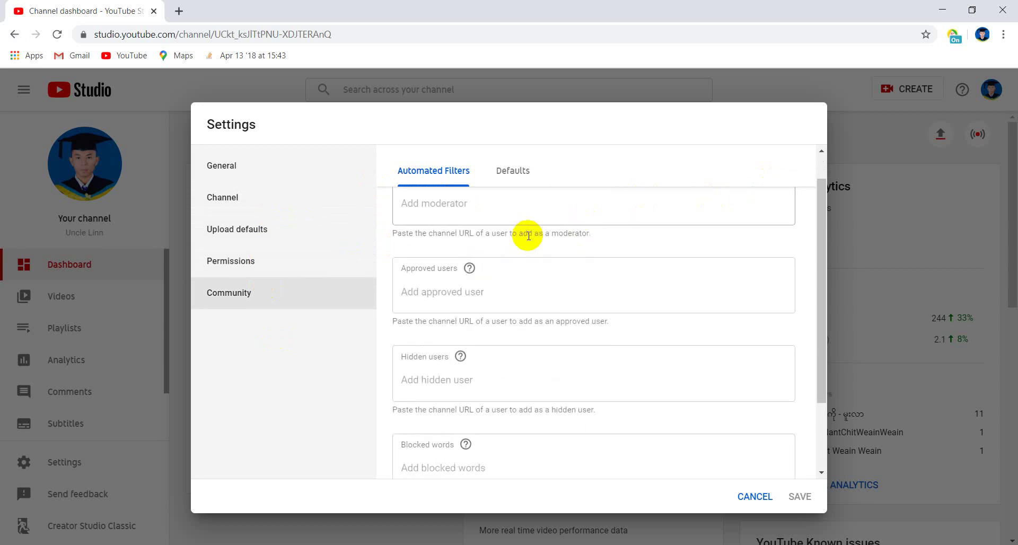
pyautogui.scroll(2, 525, 233)
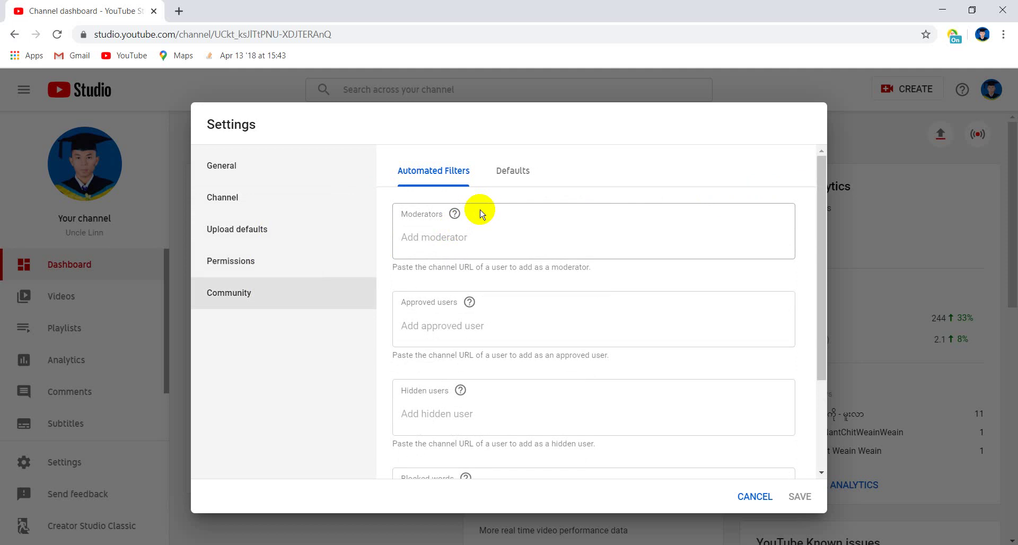
pyautogui.scroll(-3, 492, 339)
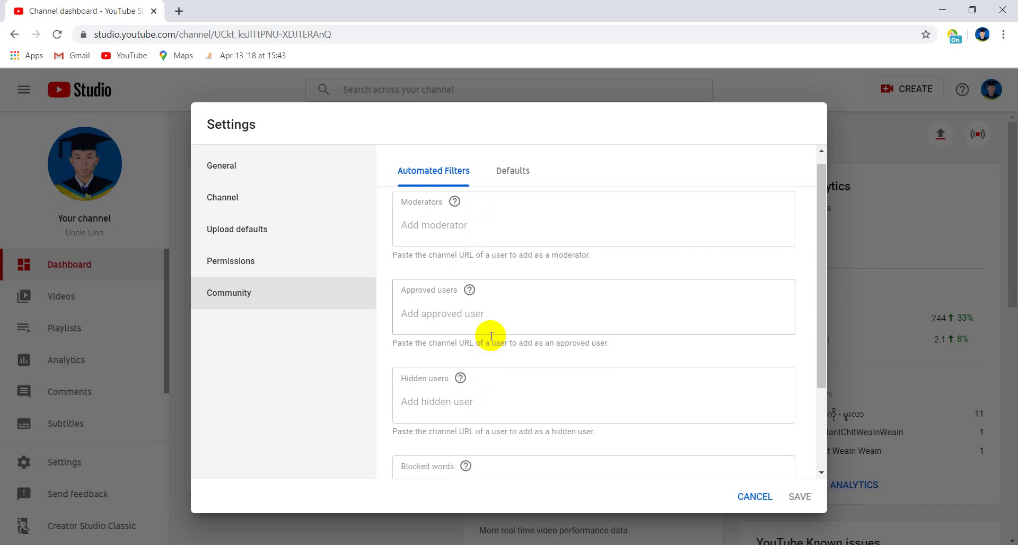
pyautogui.scroll(3, 492, 340)
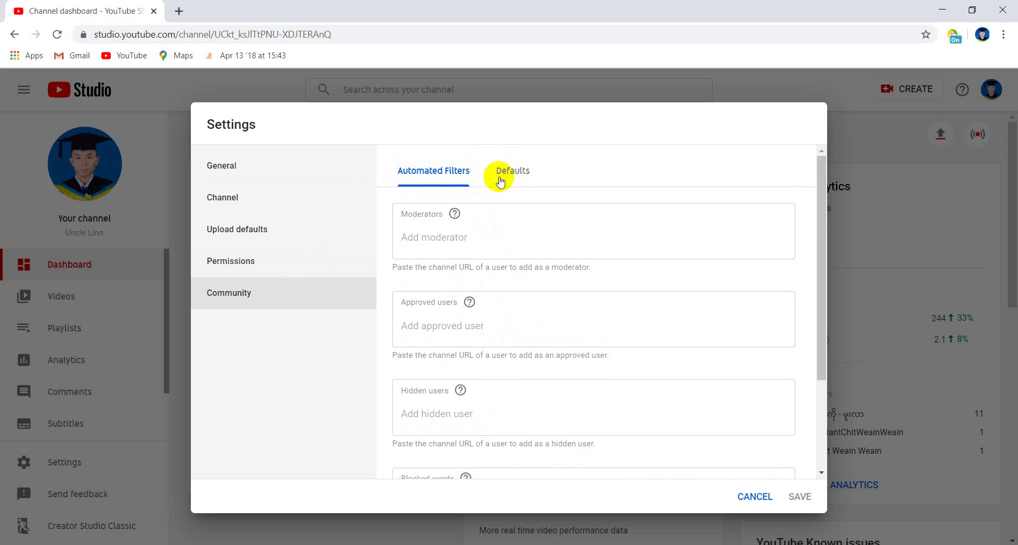
pyautogui.click(477, 234)
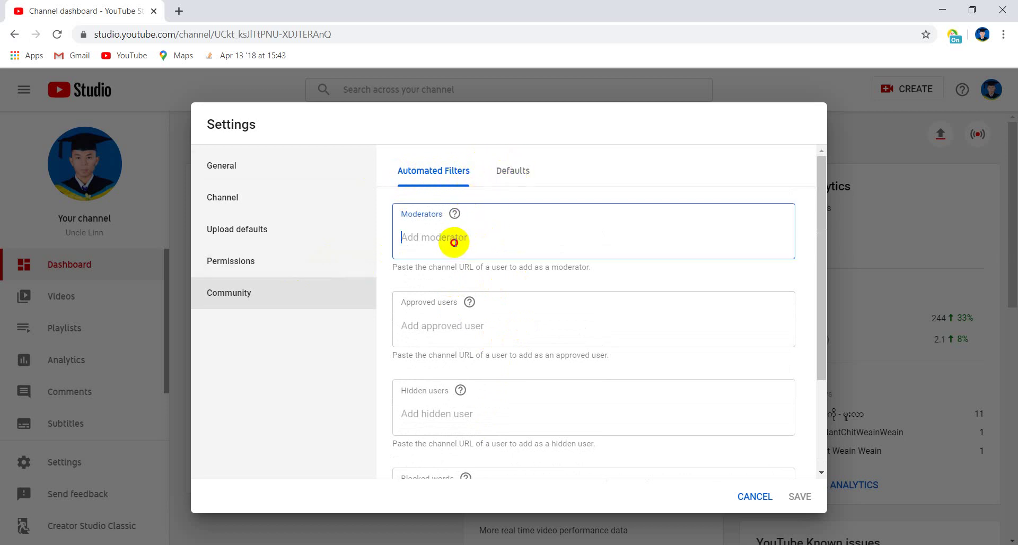
pyautogui.click(267, 264)
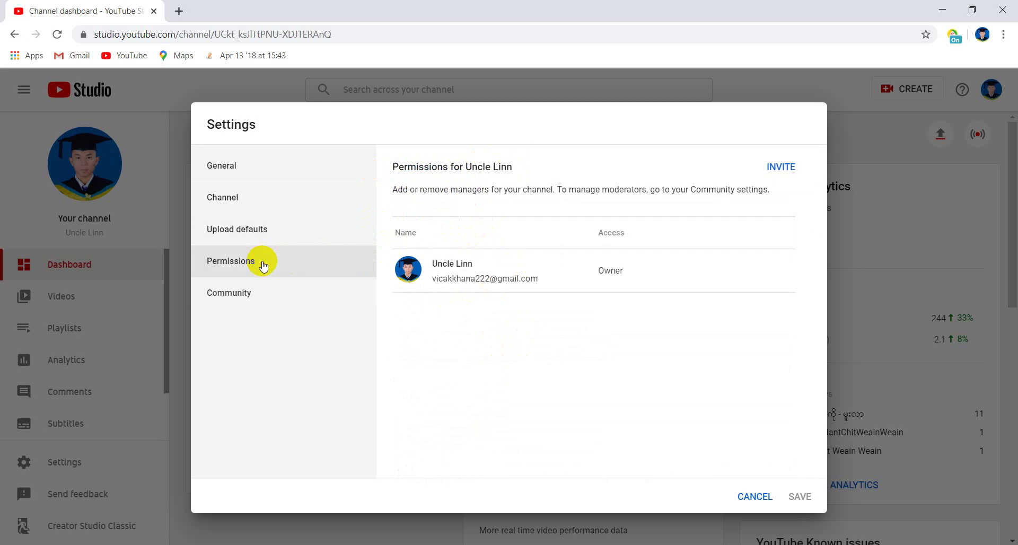
# Browse Permissions, Community, General, Upload defaults and Channel, ending on the Branding watermark settings.
pyautogui.click(265, 292)
pyautogui.click(299, 259)
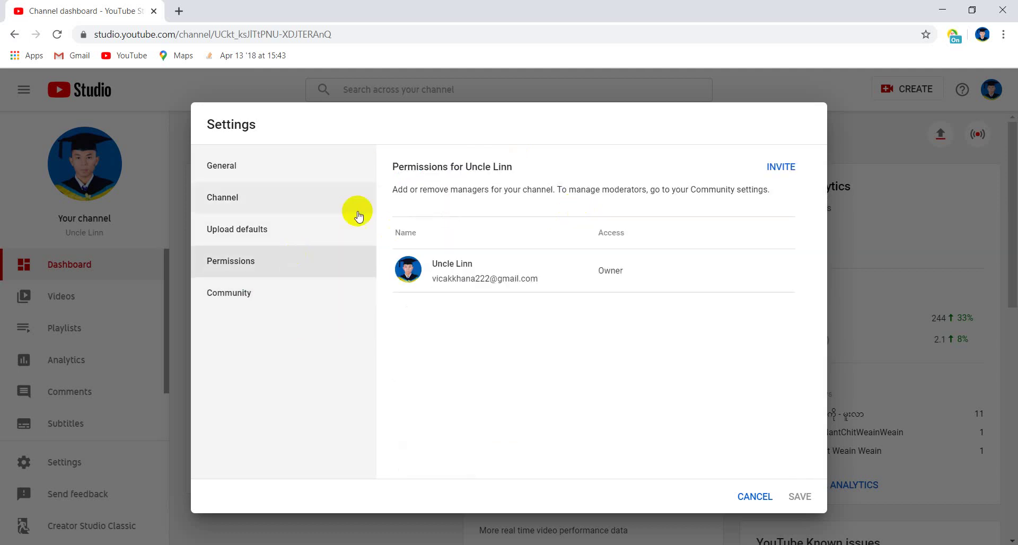
pyautogui.click(240, 287)
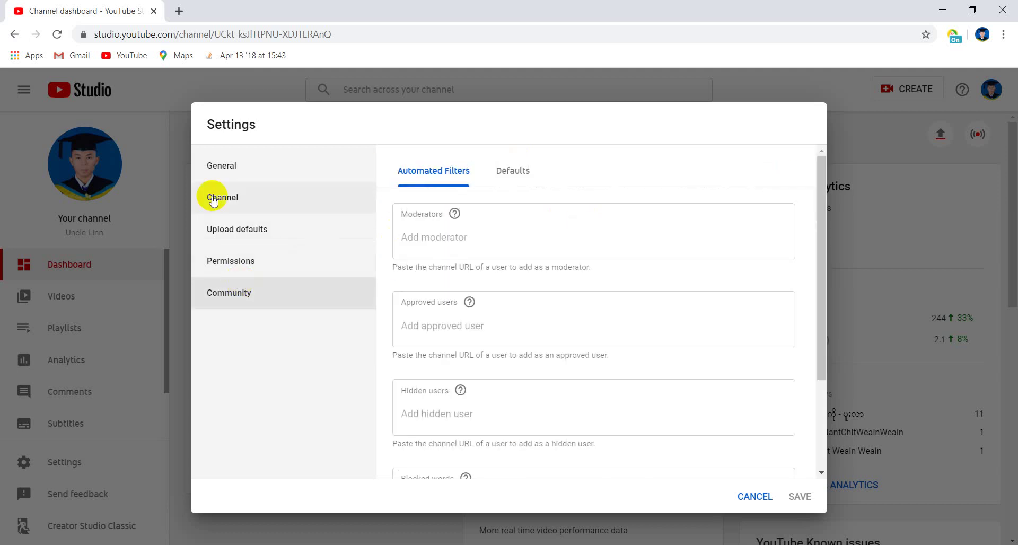
pyautogui.click(245, 166)
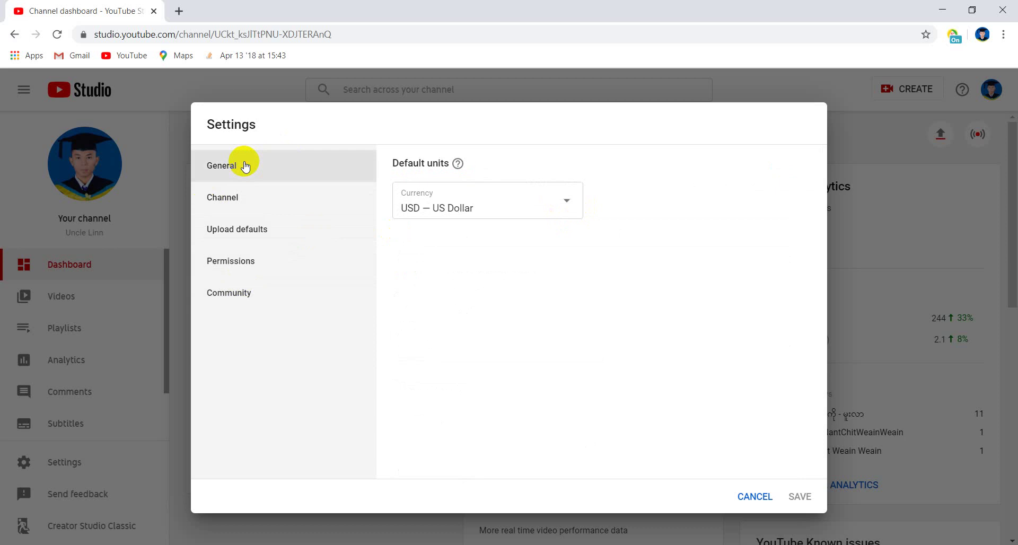
pyautogui.click(237, 221)
pyautogui.click(263, 197)
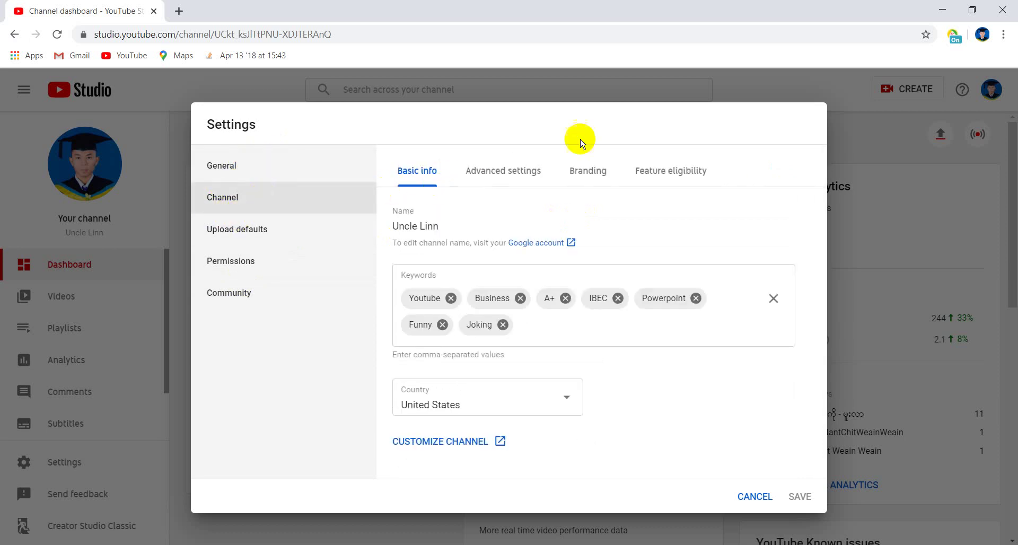
pyautogui.click(515, 166)
pyautogui.click(587, 169)
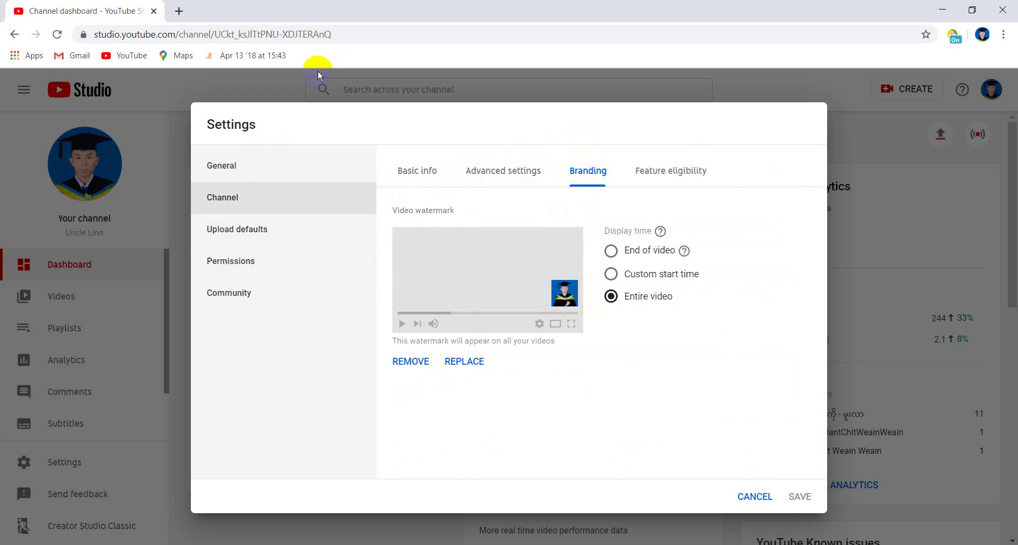
# In Firefox, replace the YouTube search text with the channel's name and search.
pyautogui.hotkey('alt', 'Tab')
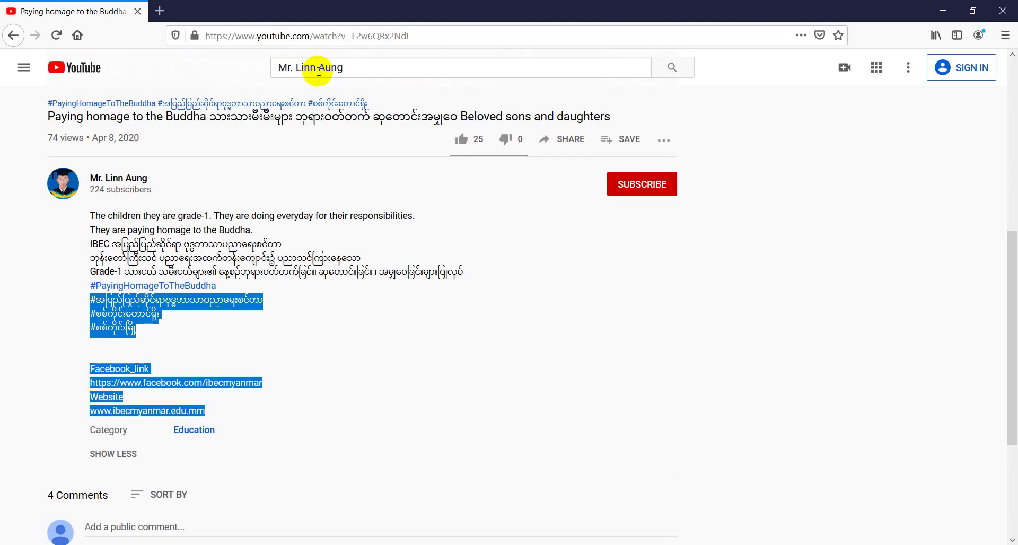
pyautogui.click(343, 66)
pyautogui.tripleClick(341, 67)
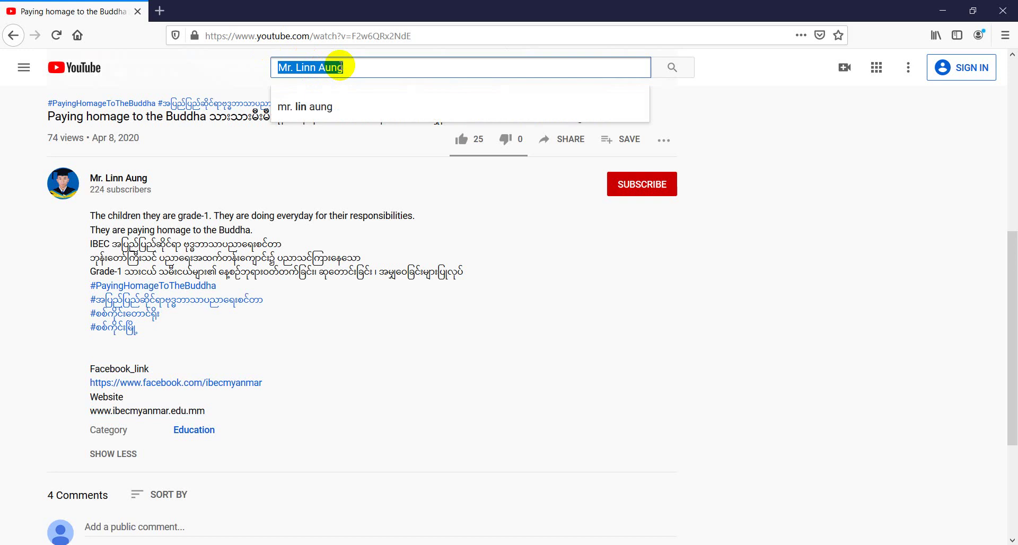
pyautogui.write('Uncle')
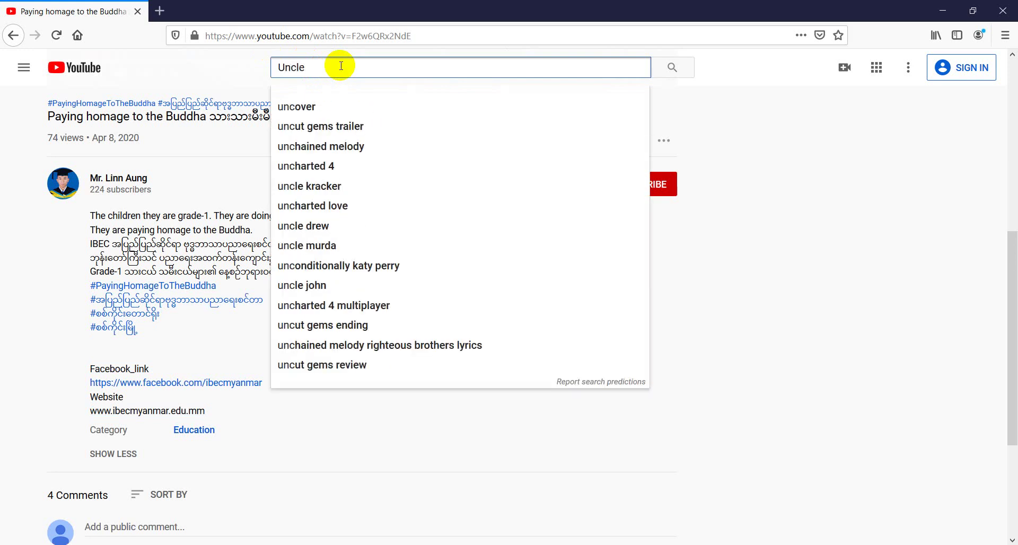
pyautogui.write(' Linn')
pyautogui.press('Return')
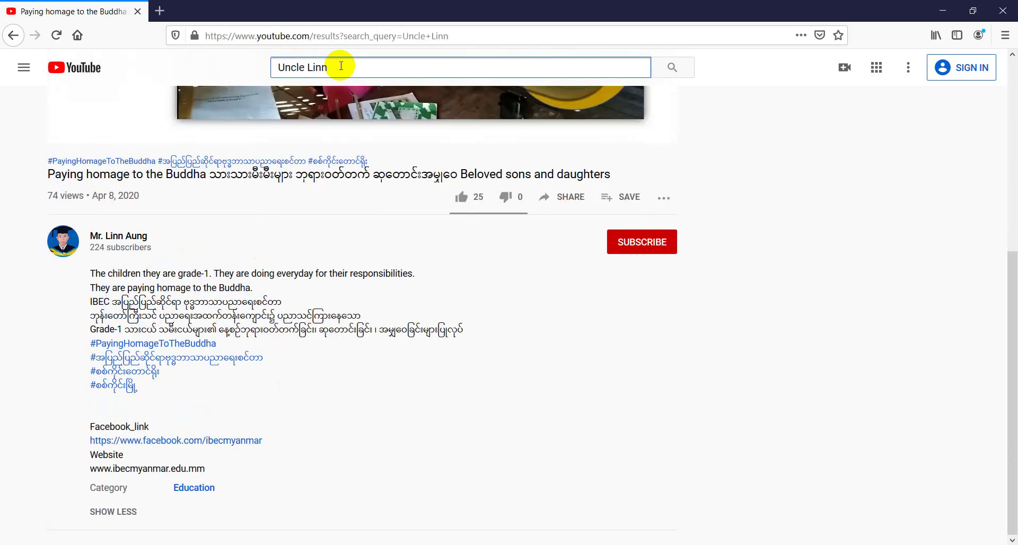
# Open the channel from the results, then play and pause one of its uploads.
pyautogui.scroll(-5, 393, 196)
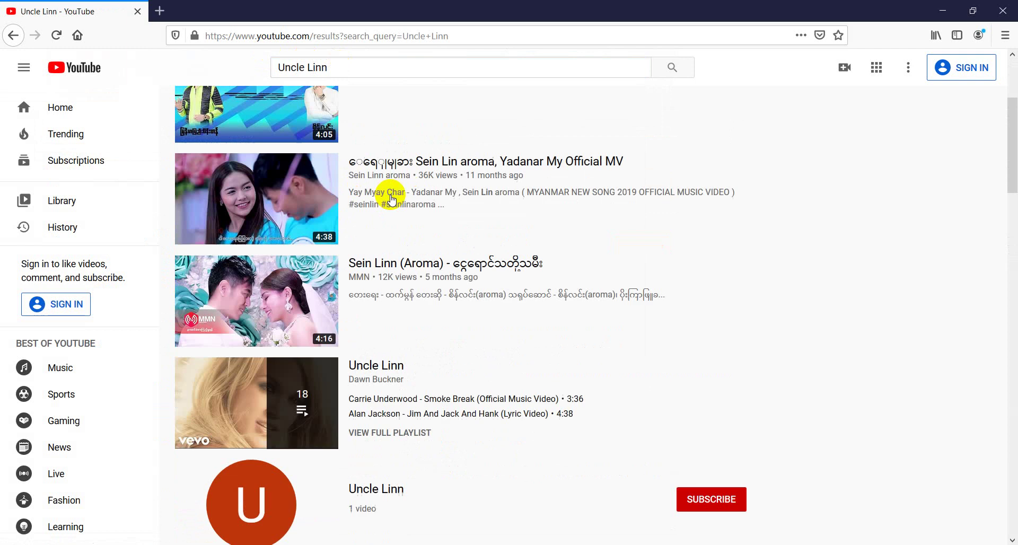
pyautogui.scroll(-5, 392, 200)
pyautogui.click(376, 250)
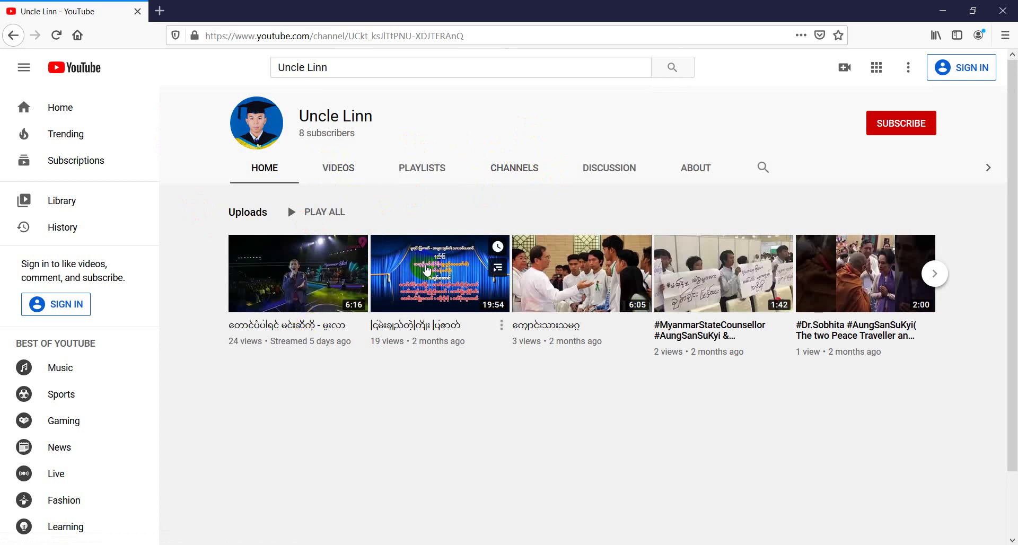
pyautogui.click(427, 271)
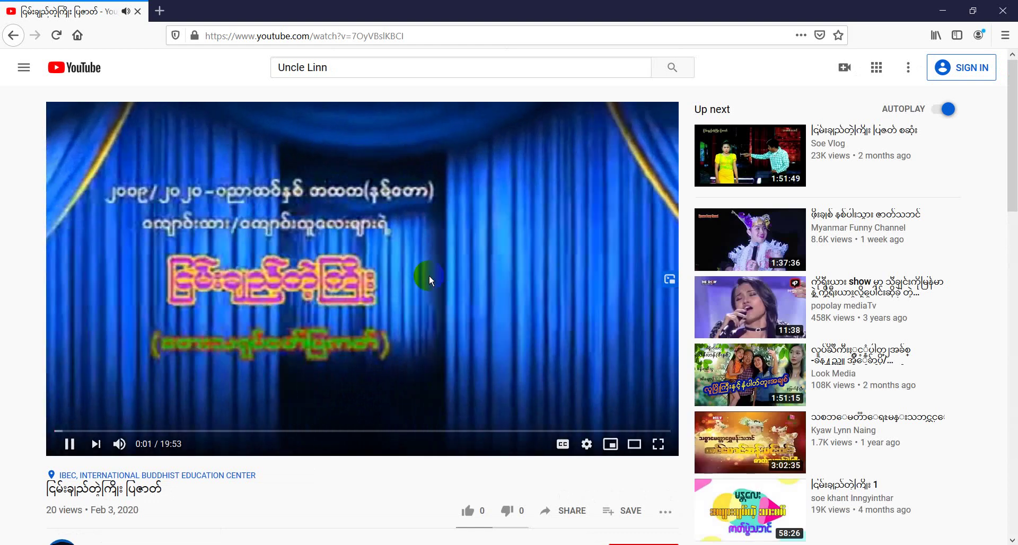
pyautogui.click(428, 275)
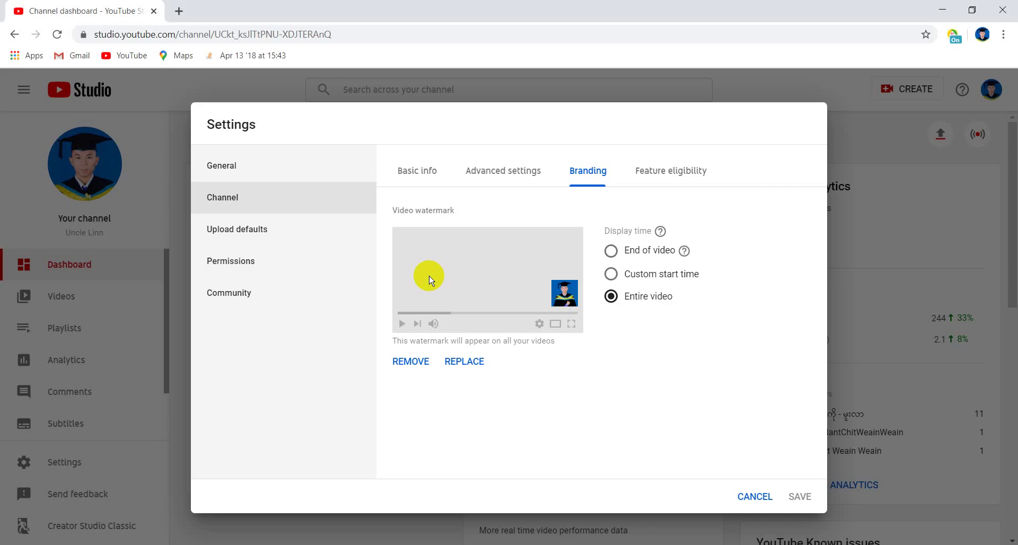
# Close settings, reload the dashboard, and reopen Channel > Branding to replace the video watermark image.
pyautogui.click(756, 497)
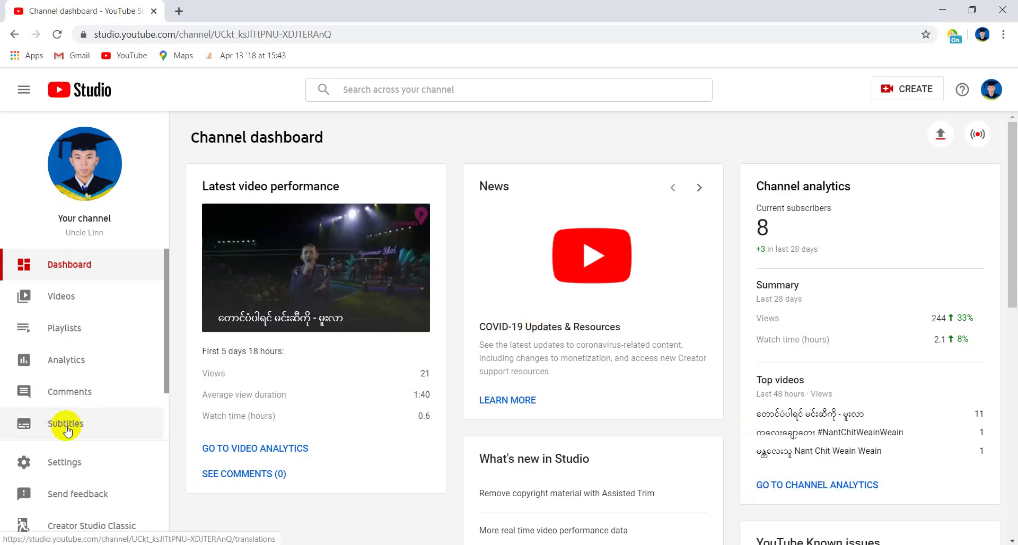
pyautogui.click(57, 34)
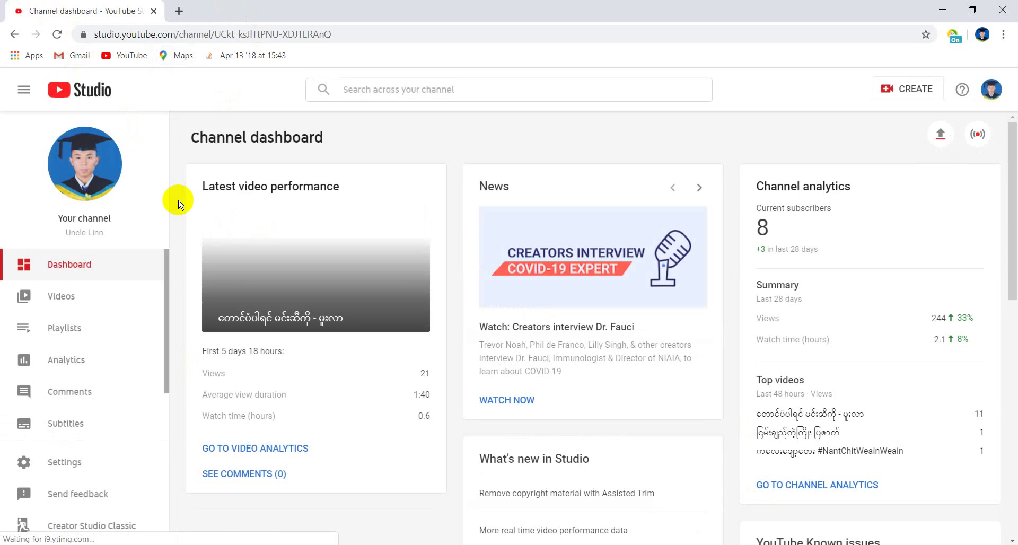
pyautogui.click(68, 468)
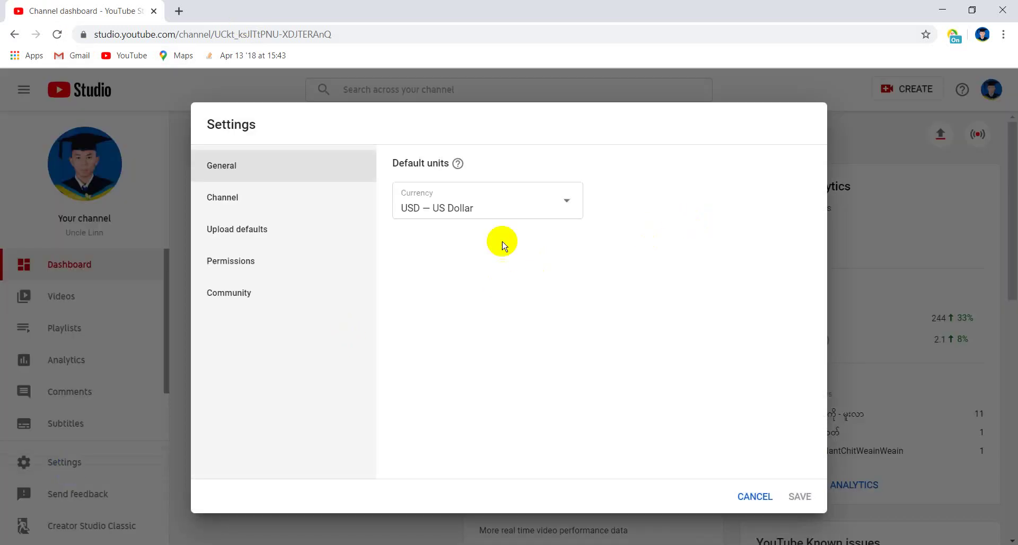
pyautogui.click(272, 208)
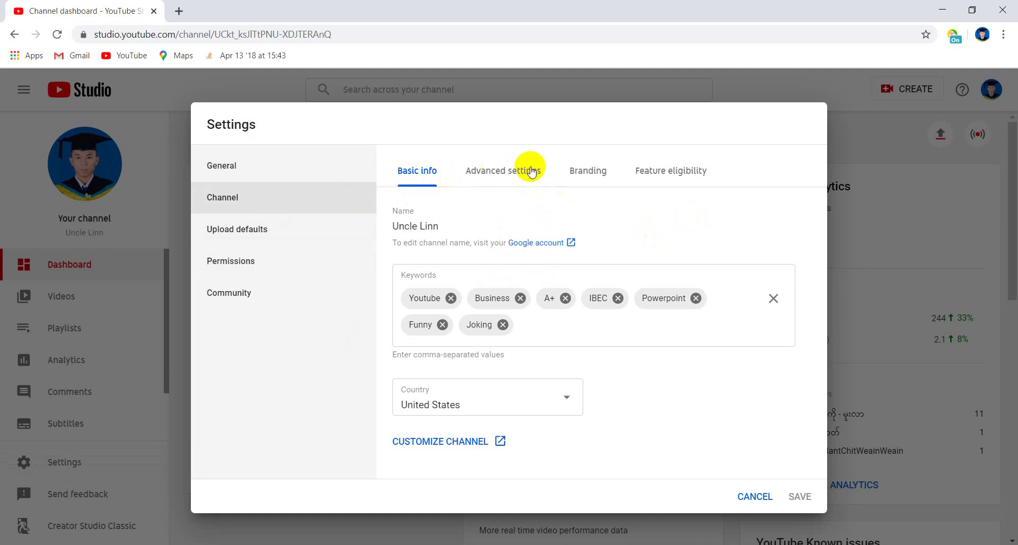
pyautogui.click(602, 170)
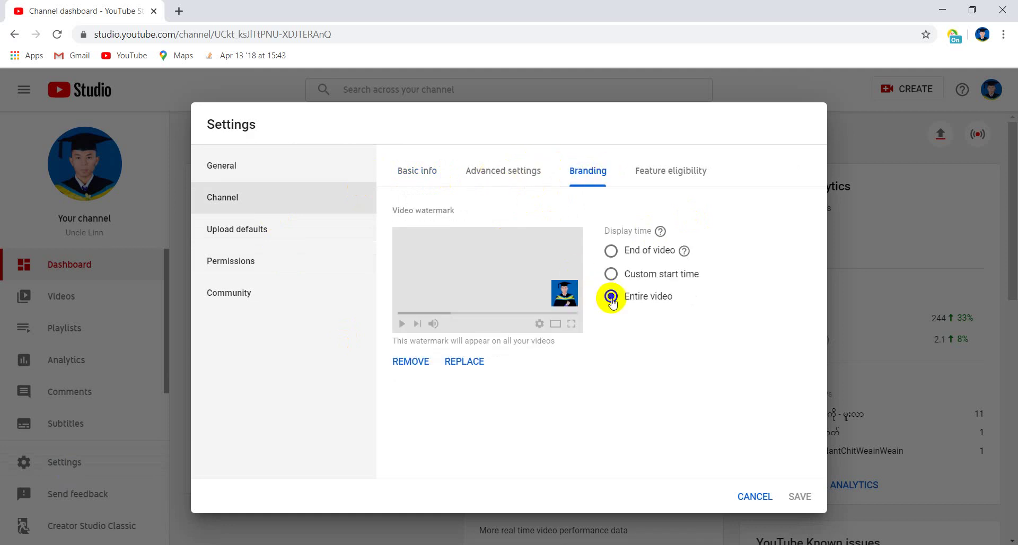
pyautogui.click(452, 367)
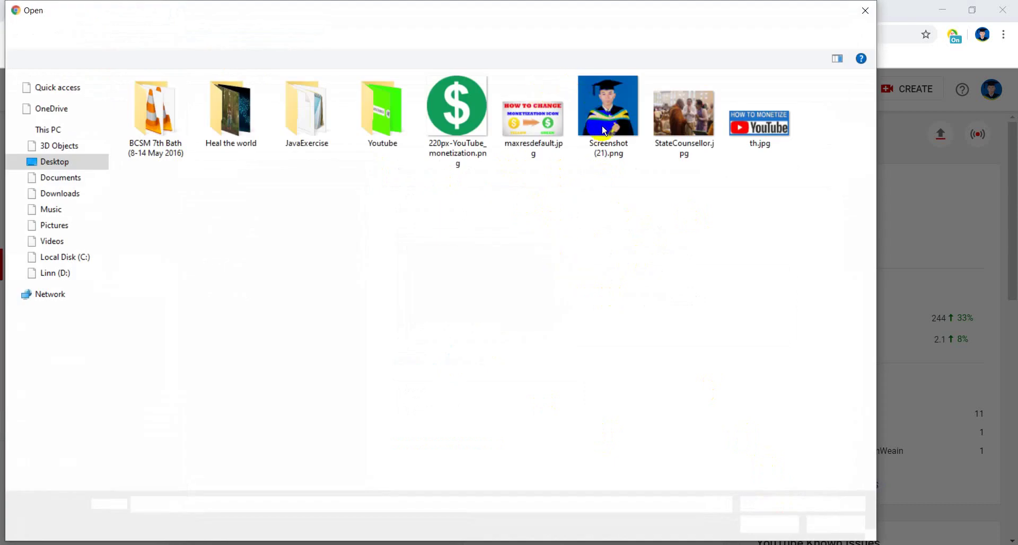
# Close the frozen file picker, end the unresponsive Chrome program, and switch to Firefox.
pyautogui.click(865, 14)
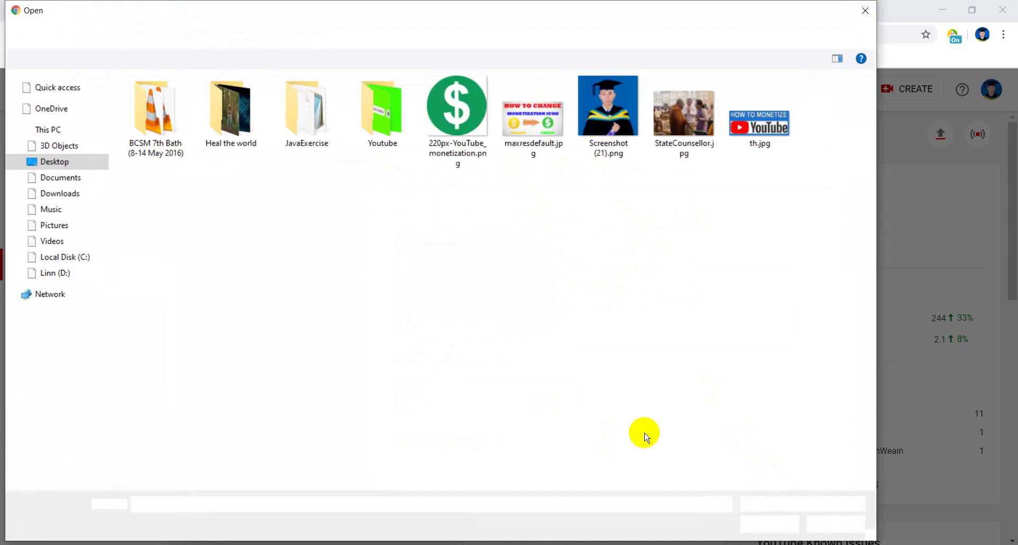
pyautogui.click(866, 11)
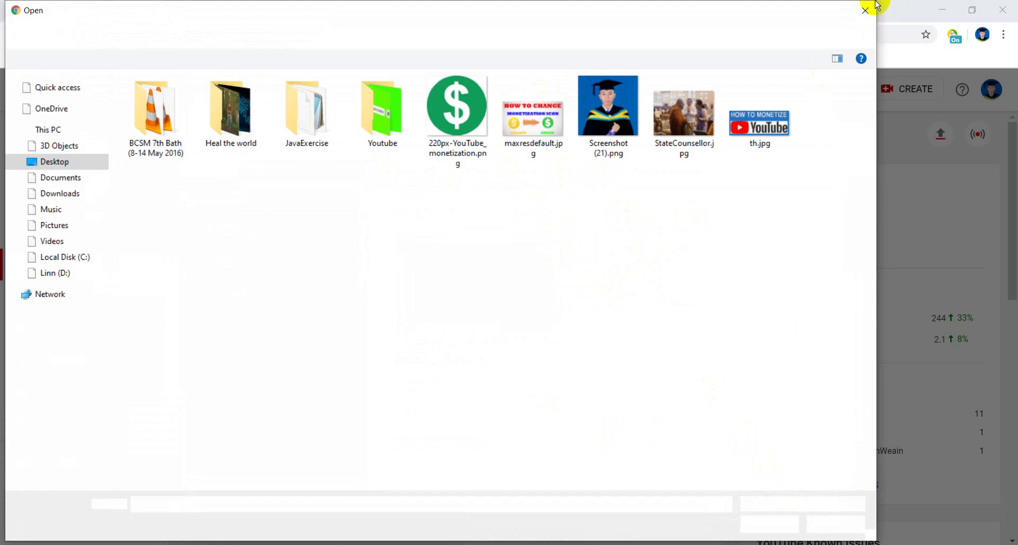
pyautogui.click(860, 23)
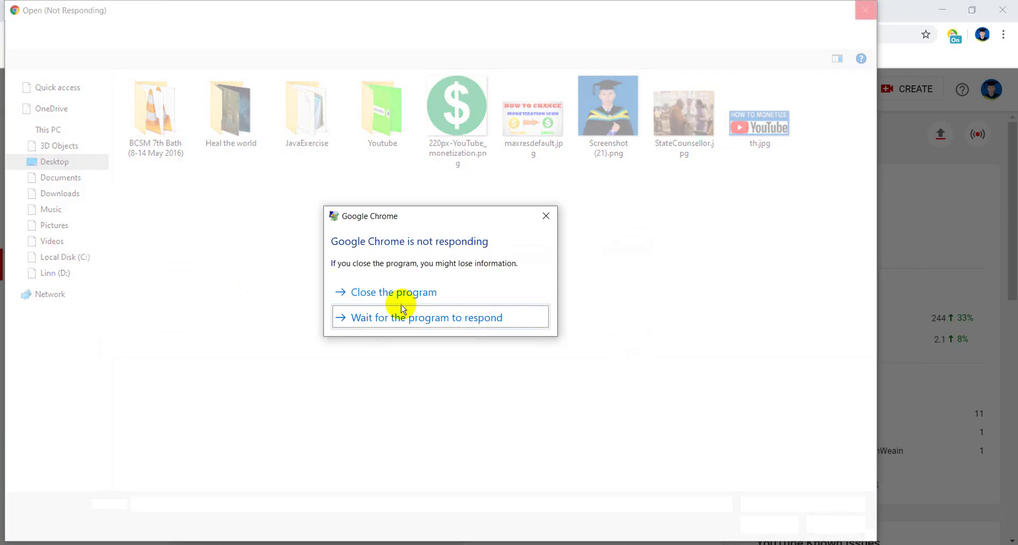
pyautogui.click(392, 293)
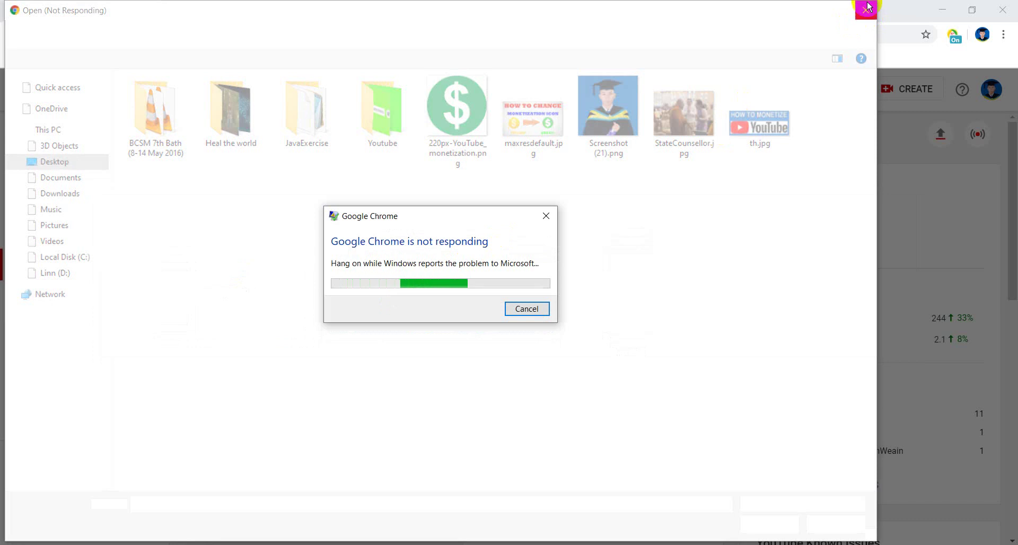
pyautogui.hotkey('alt', 'Tab')
pyautogui.hotkey('alt', 'Tab')
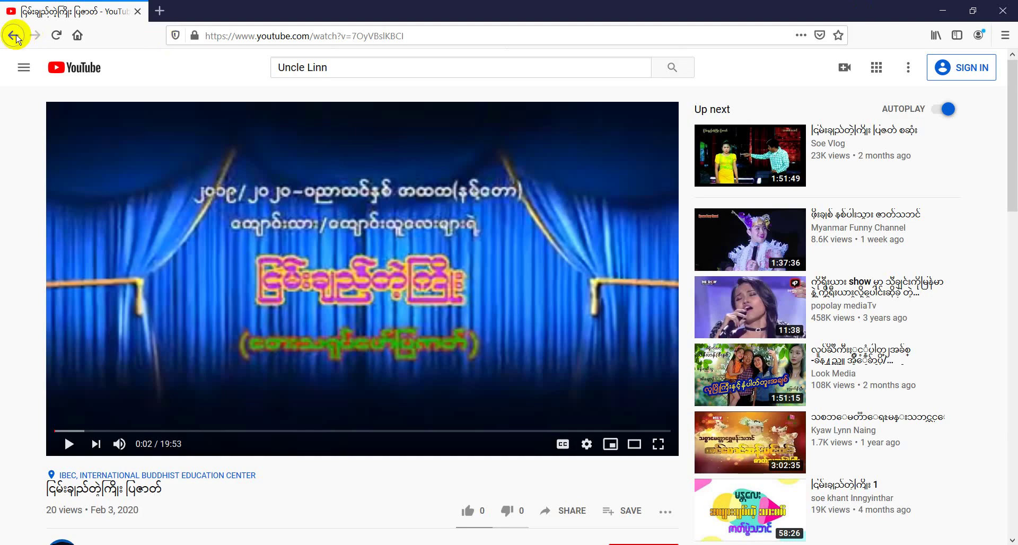
# Sign in to YouTube with the account password, decline saving the login, and pause the channel's second upload.
pyautogui.click(13, 37)
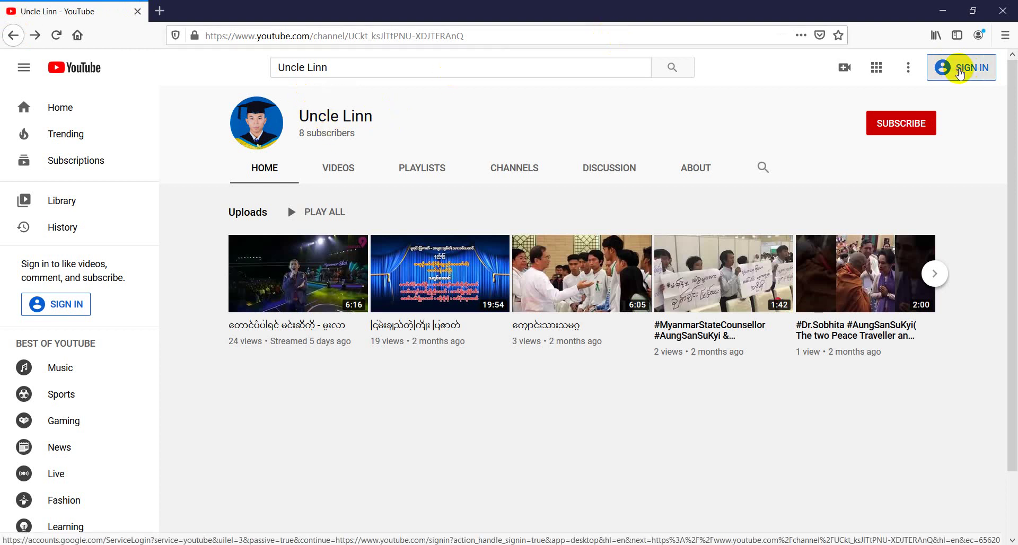
pyautogui.click(955, 67)
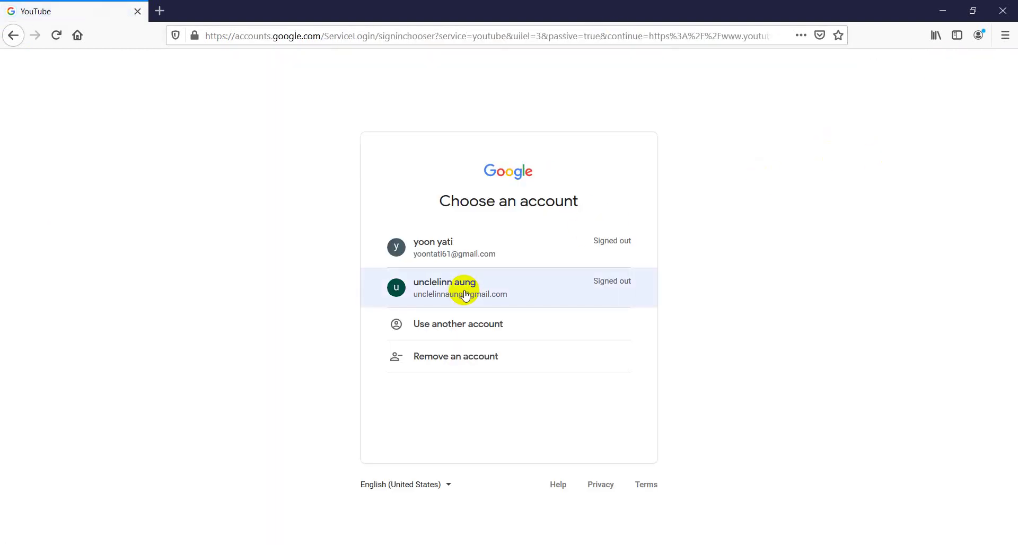
pyautogui.click(448, 252)
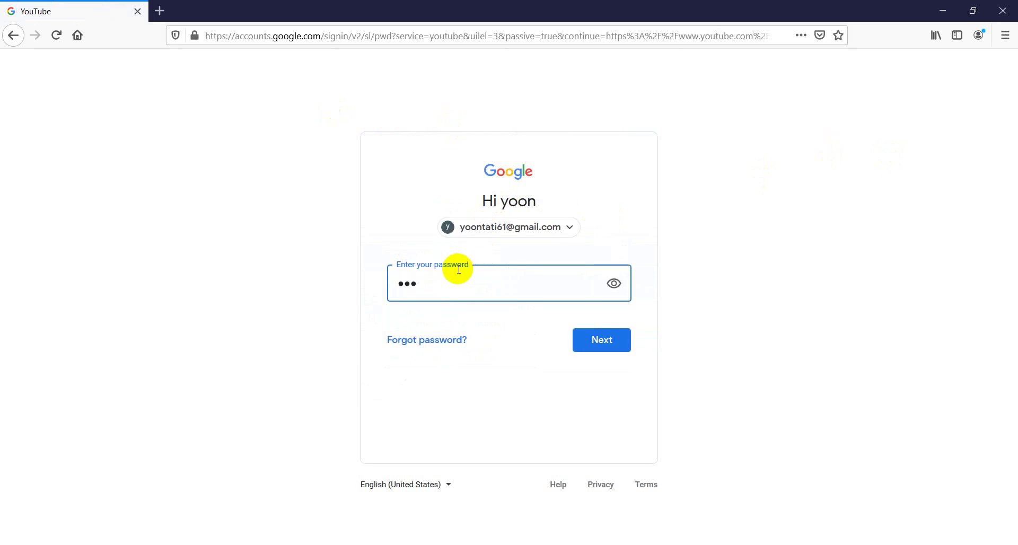
pyautogui.press('Return')
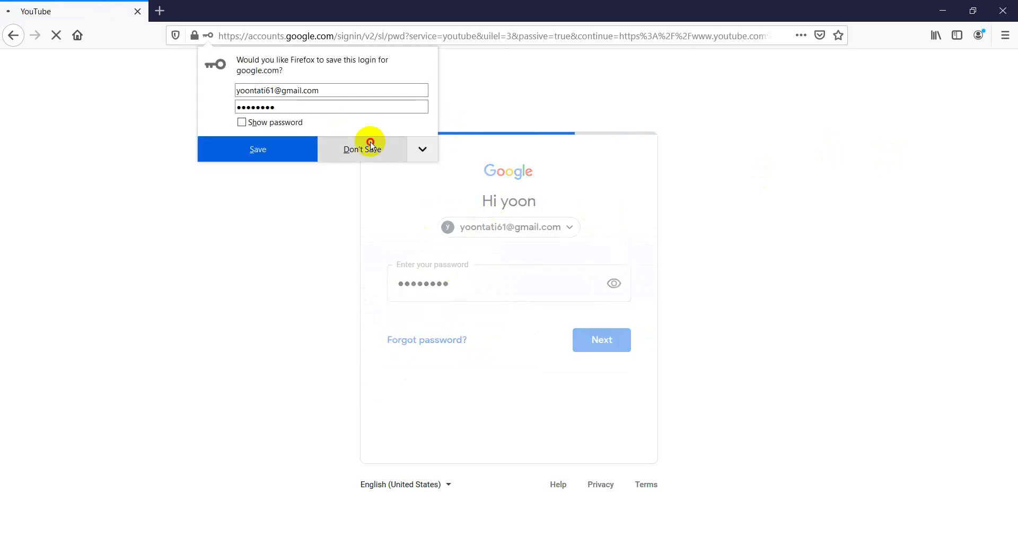
pyautogui.click(371, 146)
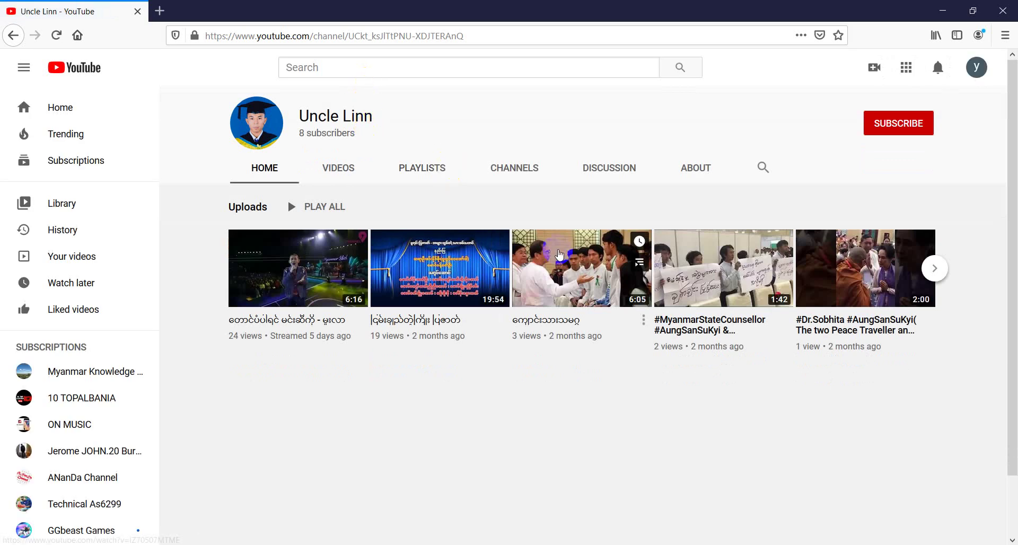
pyautogui.click(421, 268)
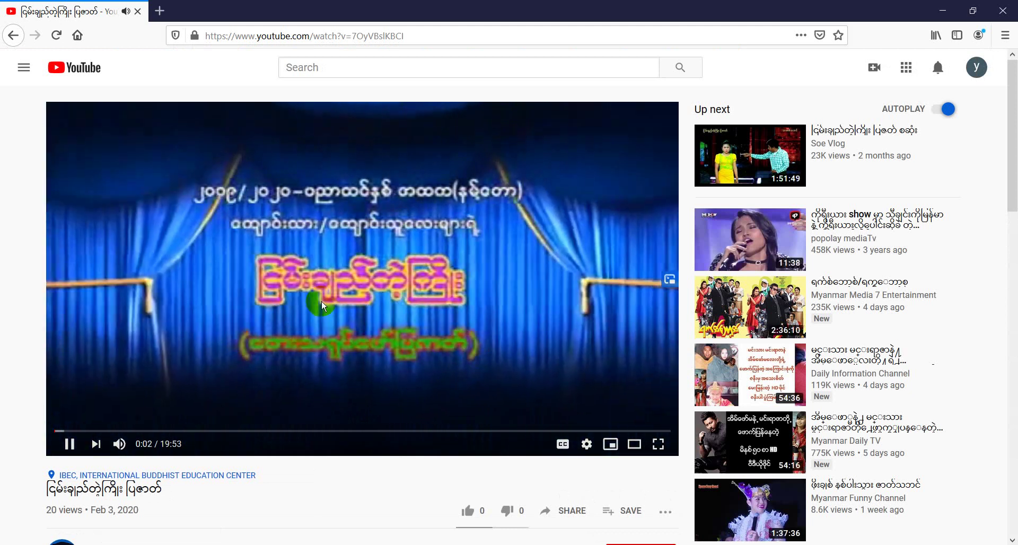
pyautogui.click(495, 182)
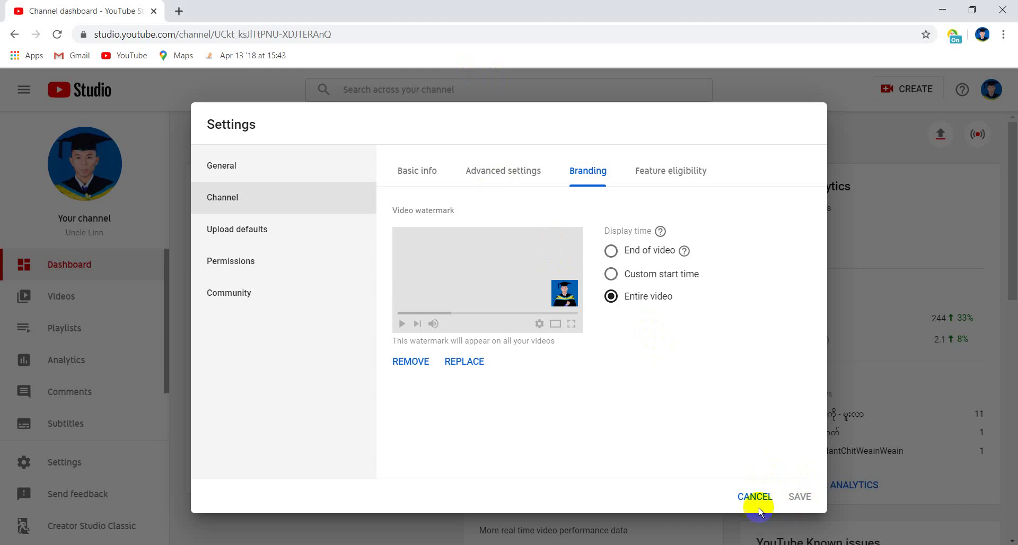
# In Firefox, search YouTube for the first suggestion after typing 'Mr'.
pyautogui.click(179, 7)
pyautogui.click(101, 6)
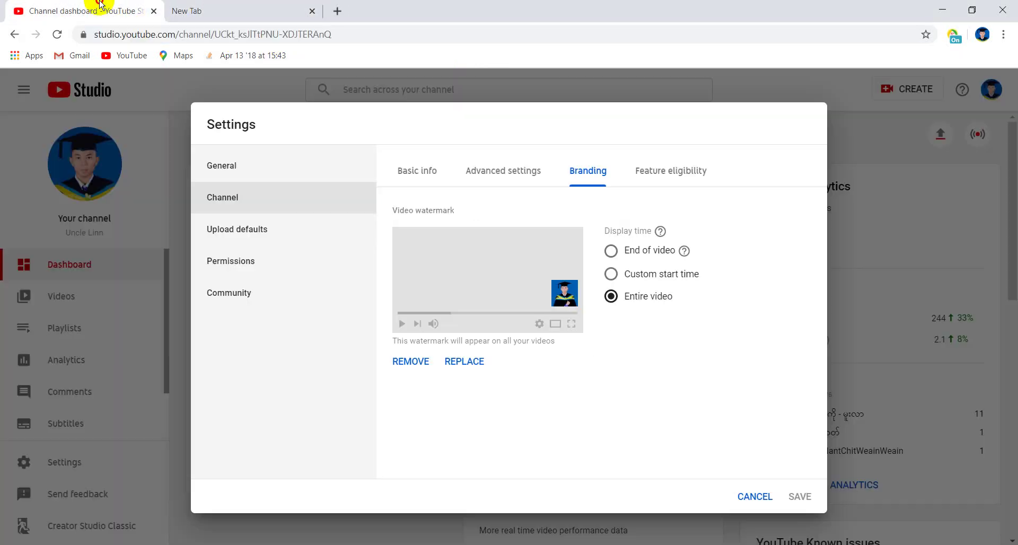
pyautogui.hotkey('alt', 'Tab')
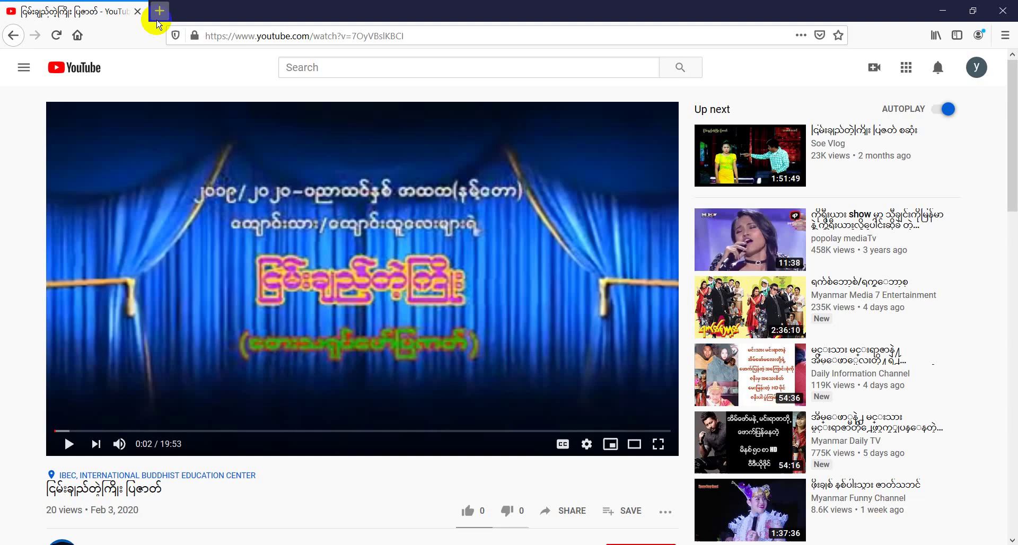
pyautogui.click(19, 38)
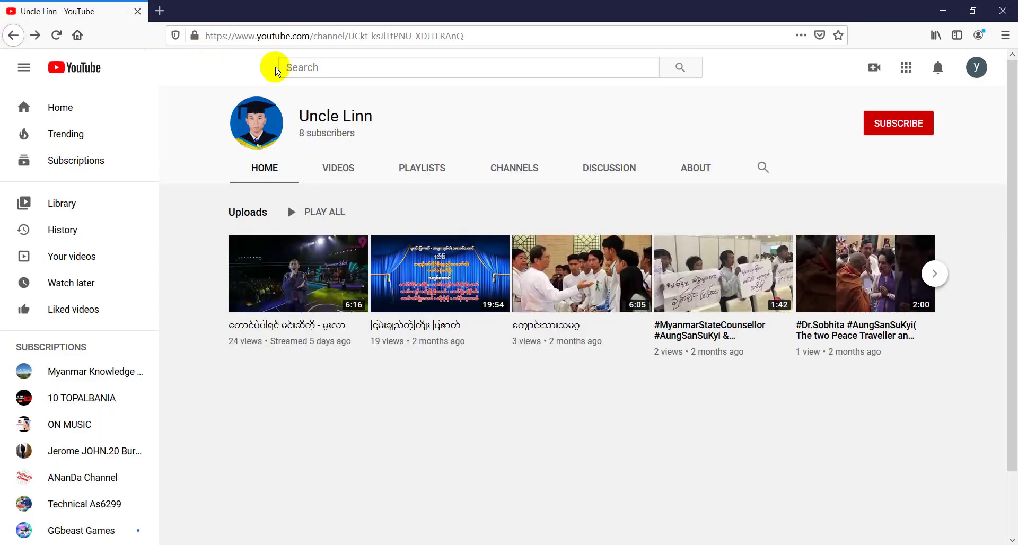
pyautogui.click(313, 65)
pyautogui.write('M')
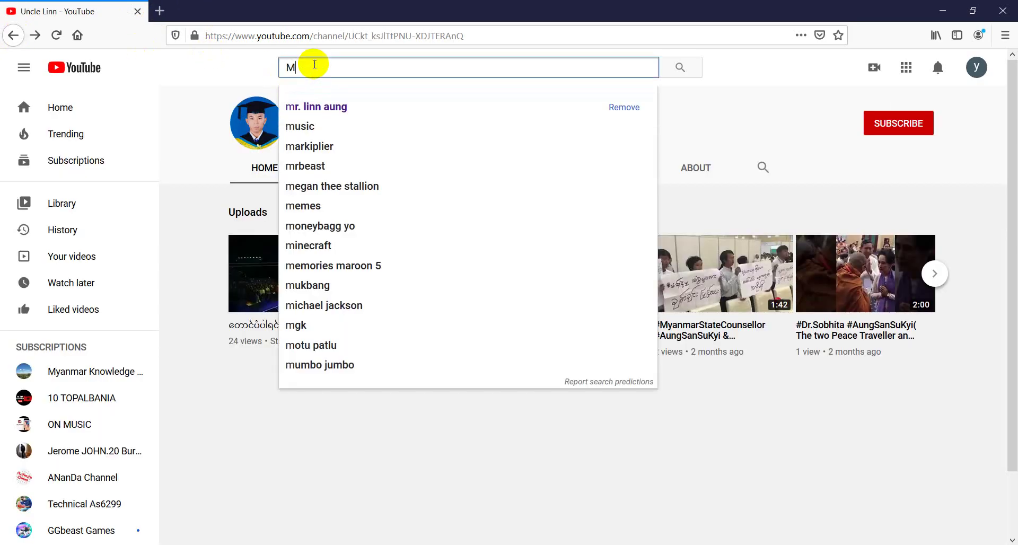
pyautogui.write('r')
pyautogui.press('Down')
pyautogui.press('Return')
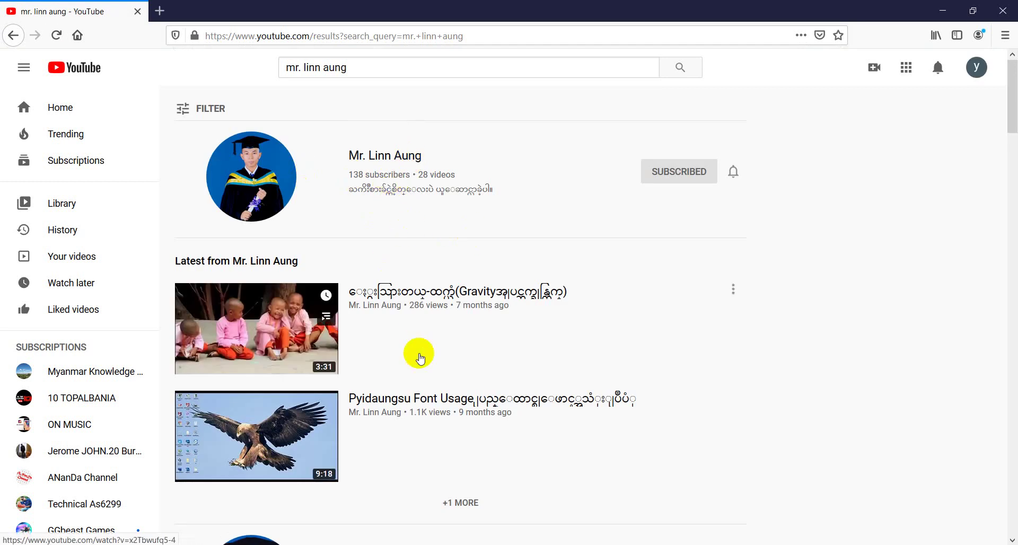
# Open the creator's other channel and pause its trailer to check the corner watermark.
pyautogui.scroll(-5, 418, 351)
pyautogui.click(385, 250)
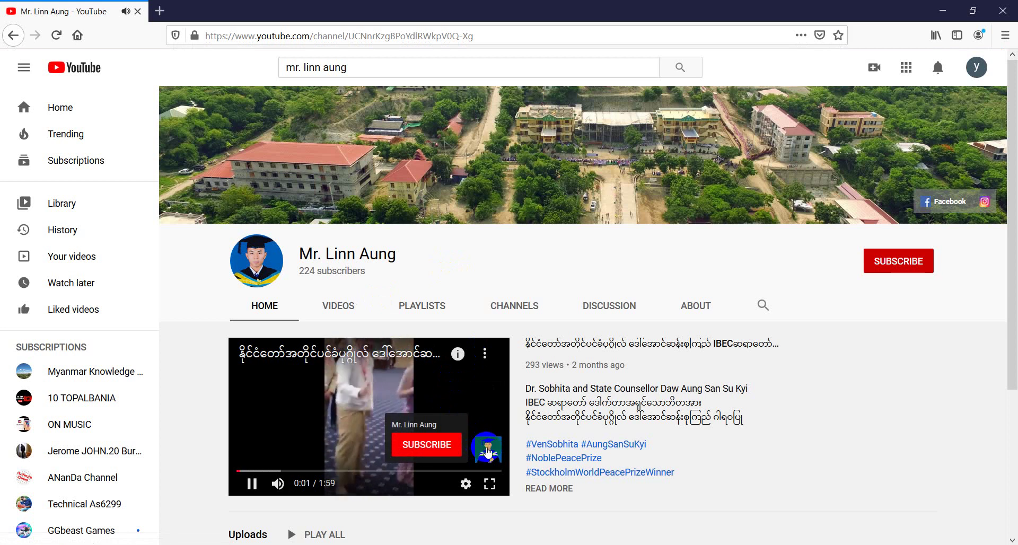
pyautogui.scroll(-4, 464, 353)
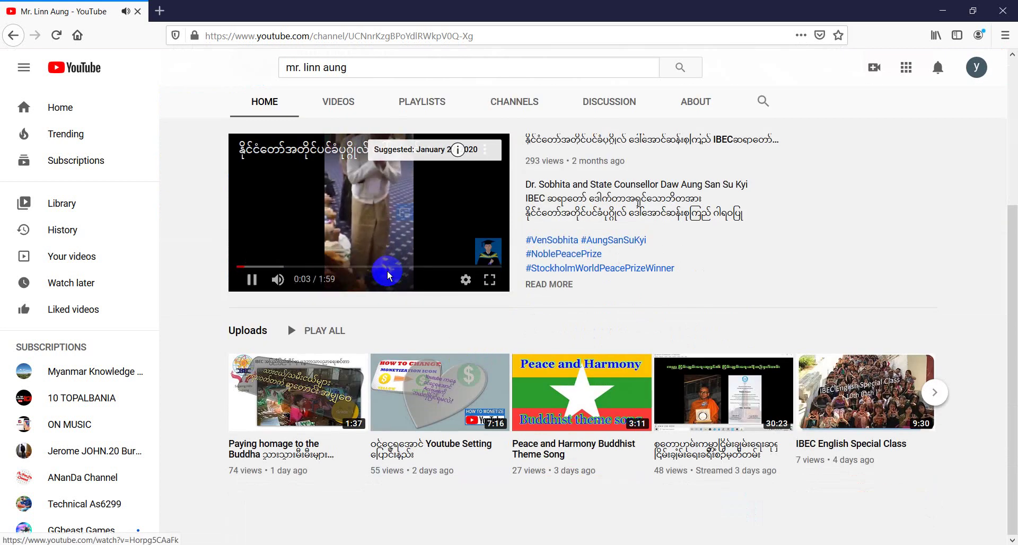
pyautogui.click(329, 190)
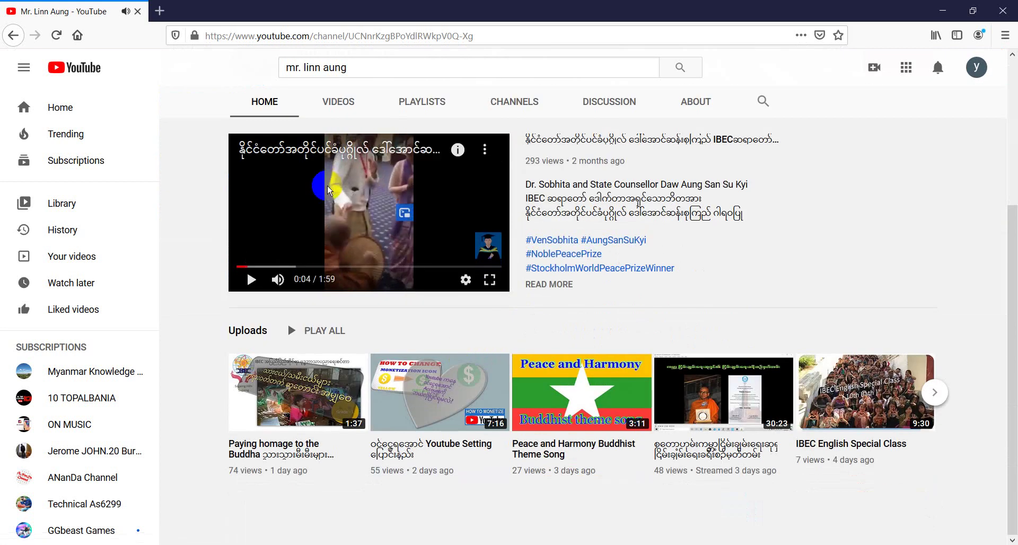
pyautogui.scroll(4, 329, 190)
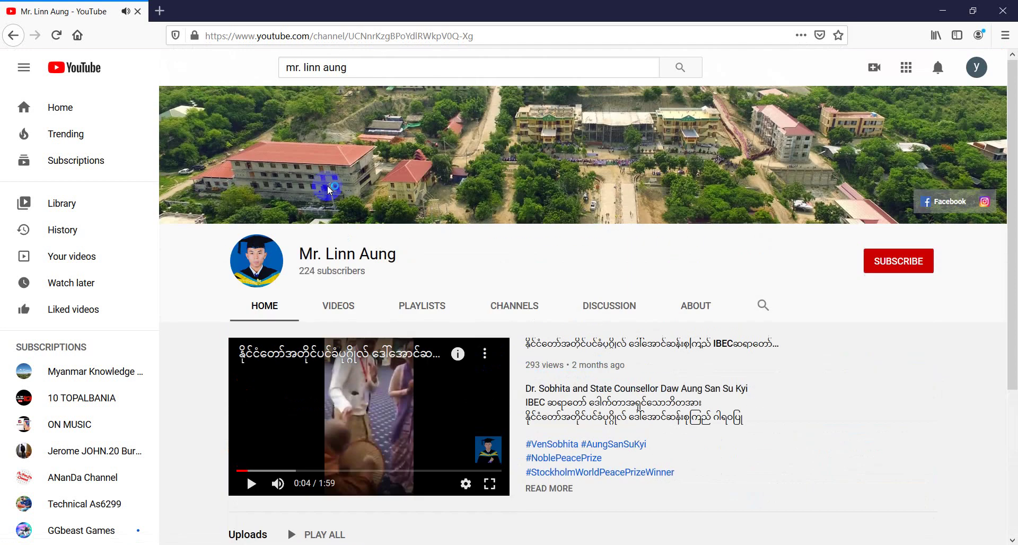
pyautogui.hotkey('alt', 'Tab')
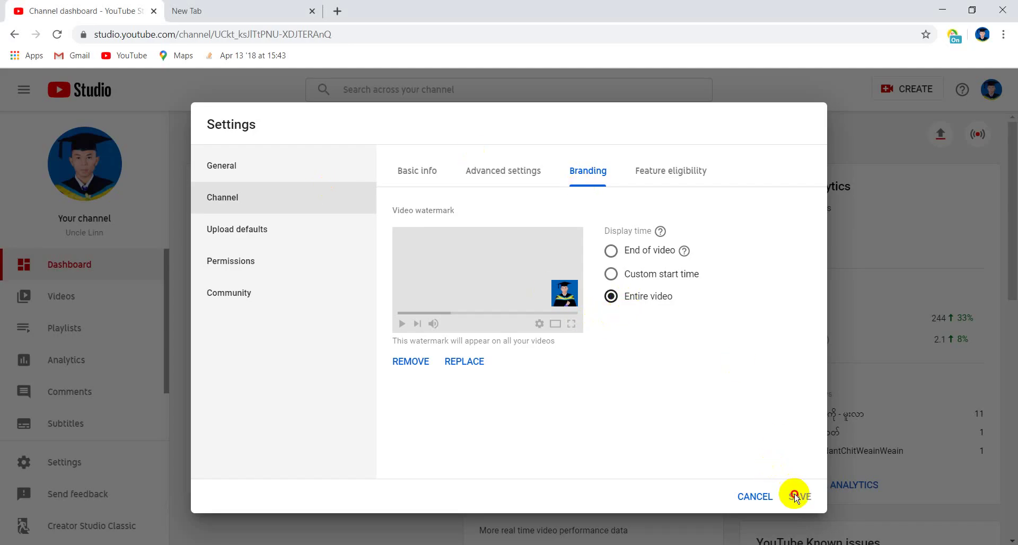
# Save the watermark's Entire video display setting and scroll down the channel dashboard.
pyautogui.click(758, 497)
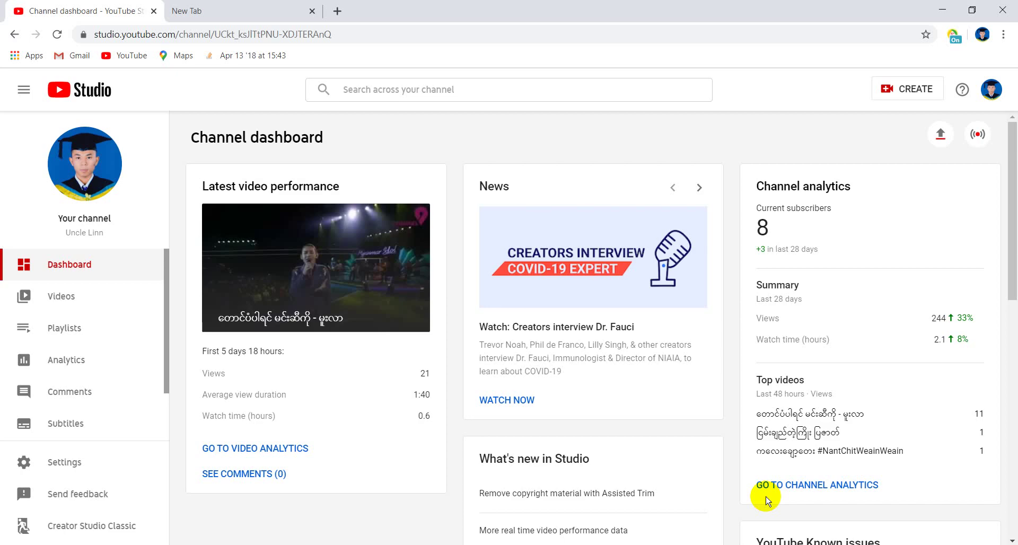
pyautogui.scroll(-10, 765, 499)
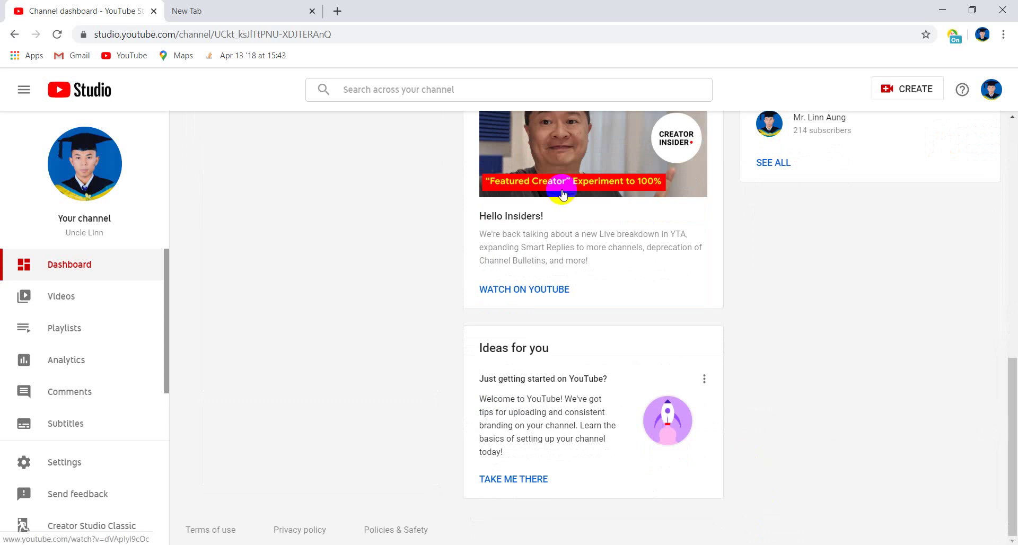
pyautogui.click(843, 544)
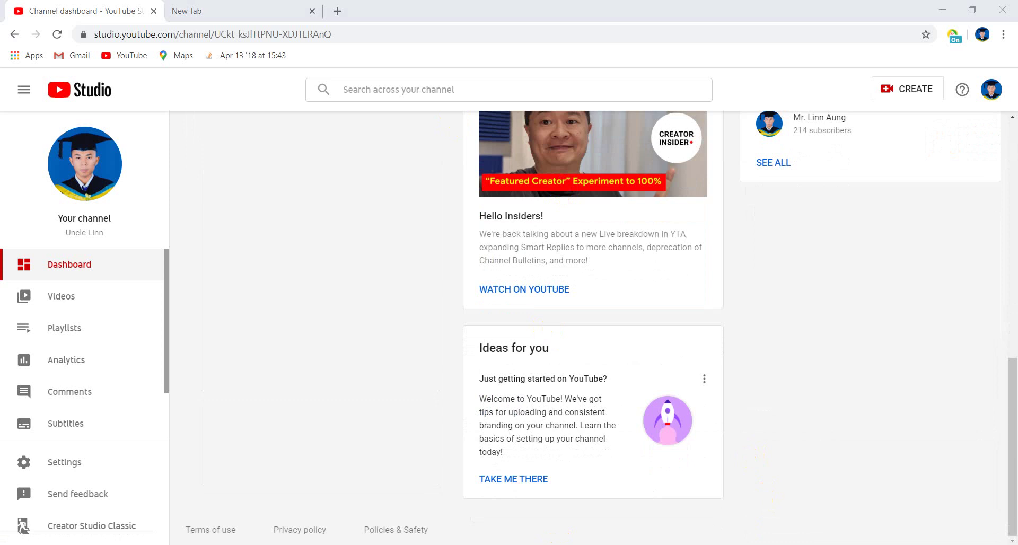